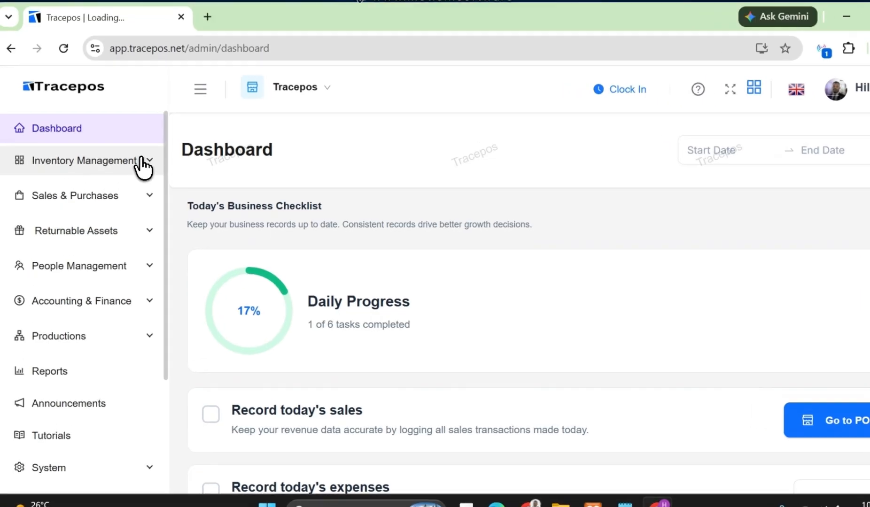
Open the Products list within the Inventory section of Inventory Management.
{"action": "left_click", "coordinate": [126, 155]}
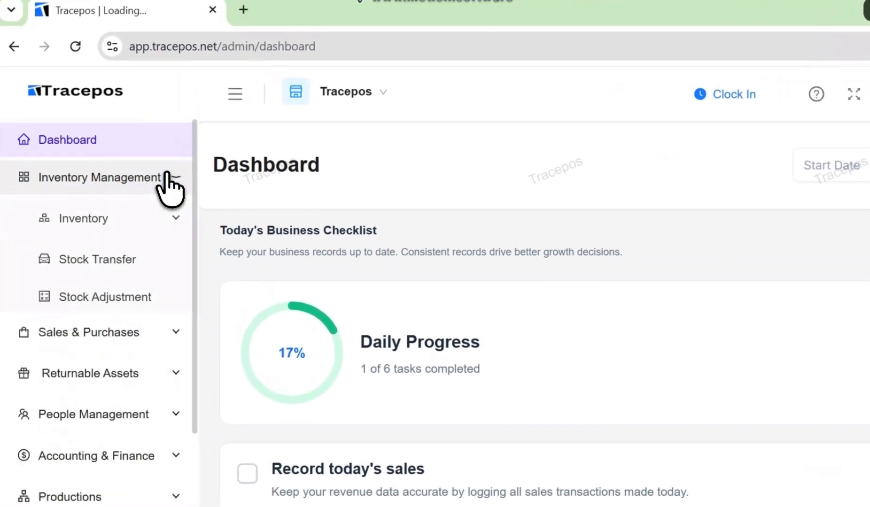
{"action": "left_click", "coordinate": [136, 233]}
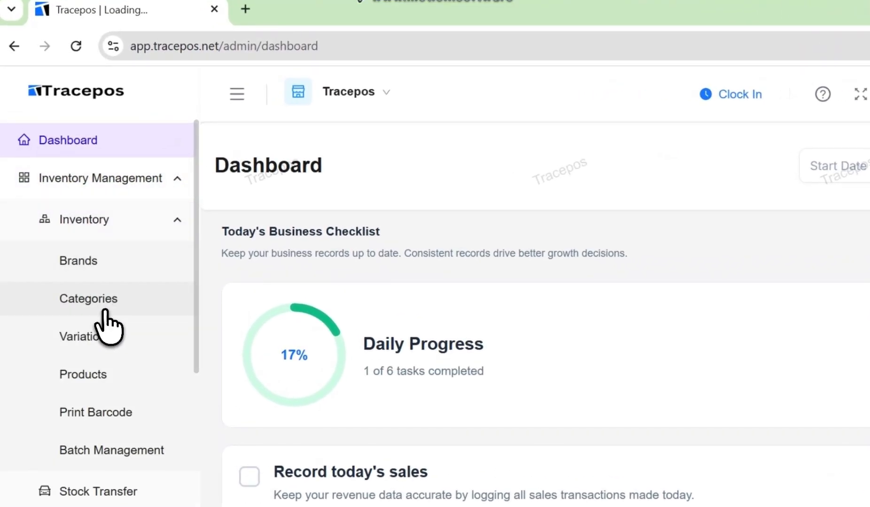
{"action": "left_click", "coordinate": [118, 373]}
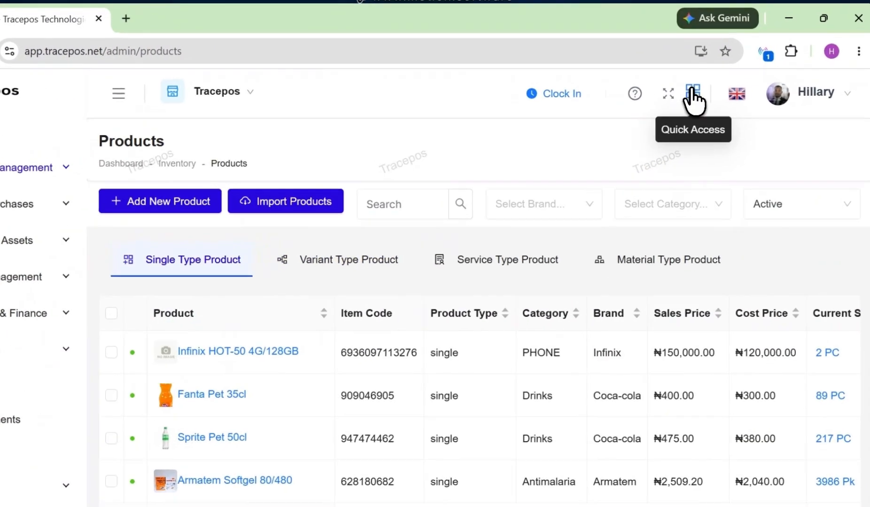
{"action": "left_click", "coordinate": [709, 86]}
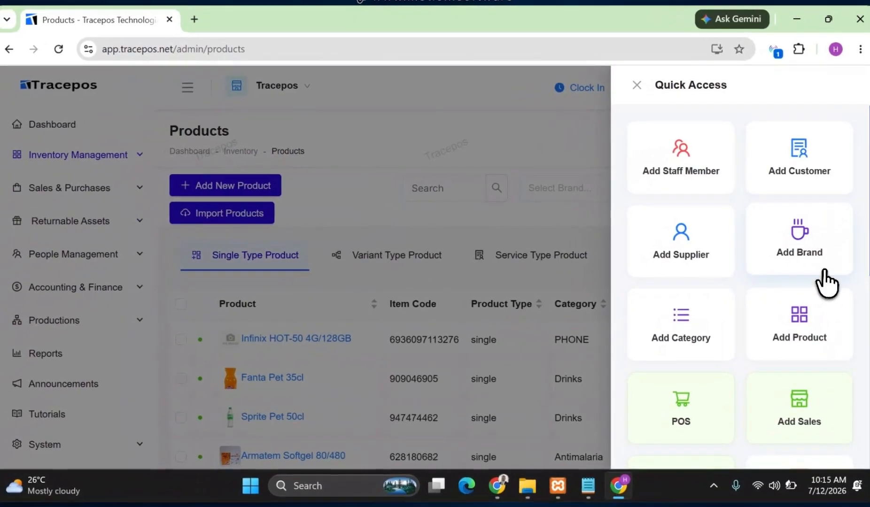
{"action": "scroll", "coordinate": [793, 299], "scroll_direction": "down", "scroll_amount": 2}
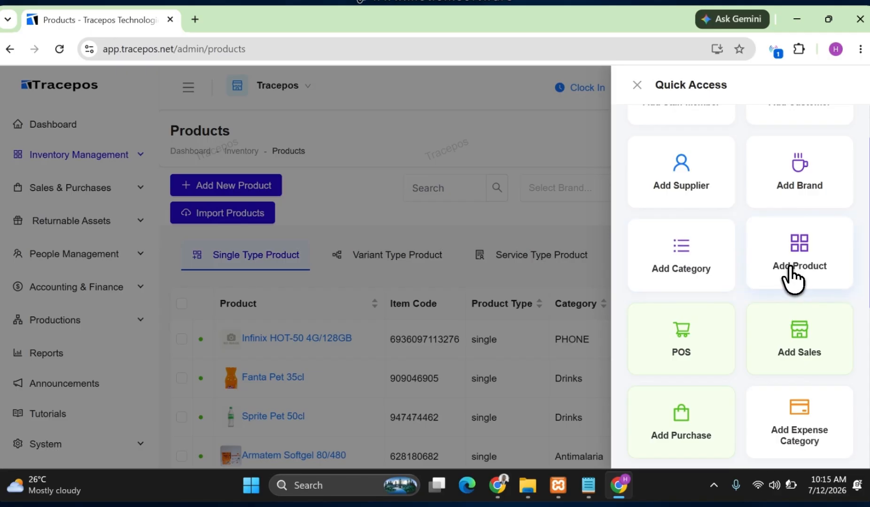
{"action": "left_click", "coordinate": [791, 270]}
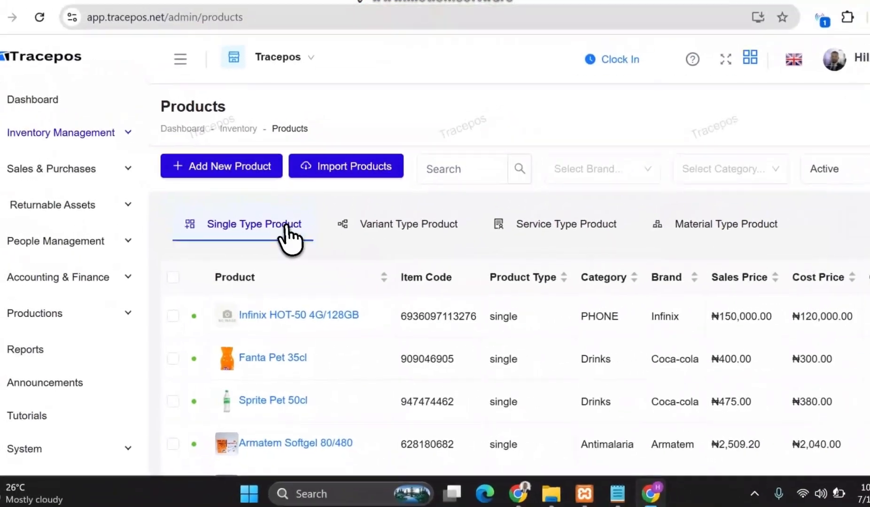
Start a new product record, keeping the Single Item type, and name the product "33 Larger Bear".
{"action": "left_click", "coordinate": [197, 186]}
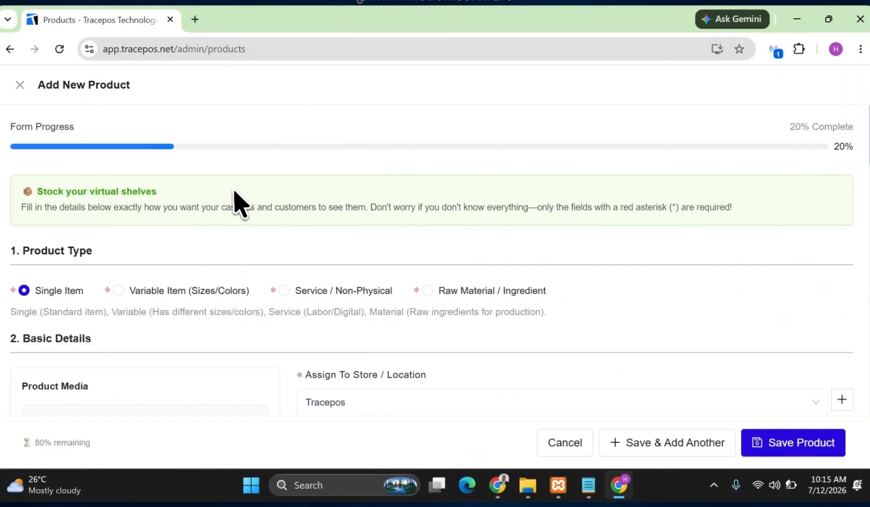
{"action": "scroll", "coordinate": [247, 310], "scroll_direction": "down", "scroll_amount": 3}
{"action": "scroll", "coordinate": [233, 305], "scroll_direction": "up", "scroll_amount": 5}
{"action": "scroll", "coordinate": [46, 285], "scroll_direction": "down", "scroll_amount": 4}
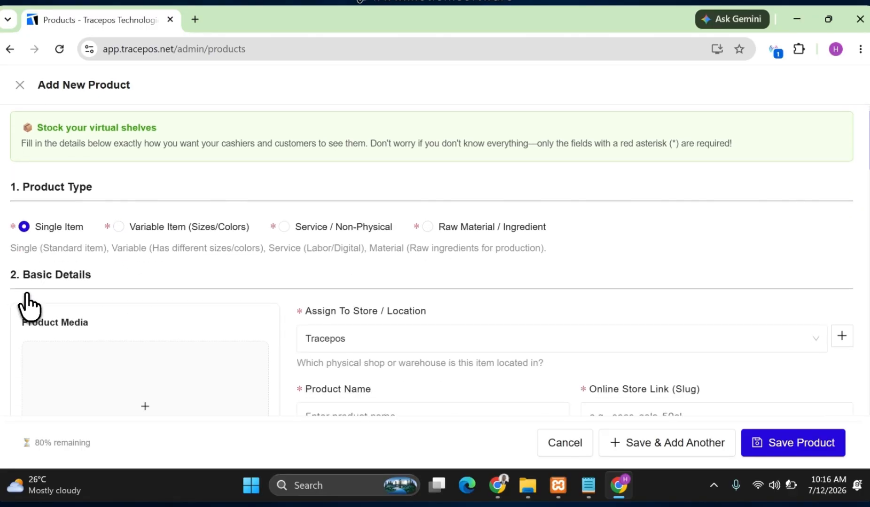
{"action": "scroll", "coordinate": [45, 179], "scroll_direction": "up", "scroll_amount": 3}
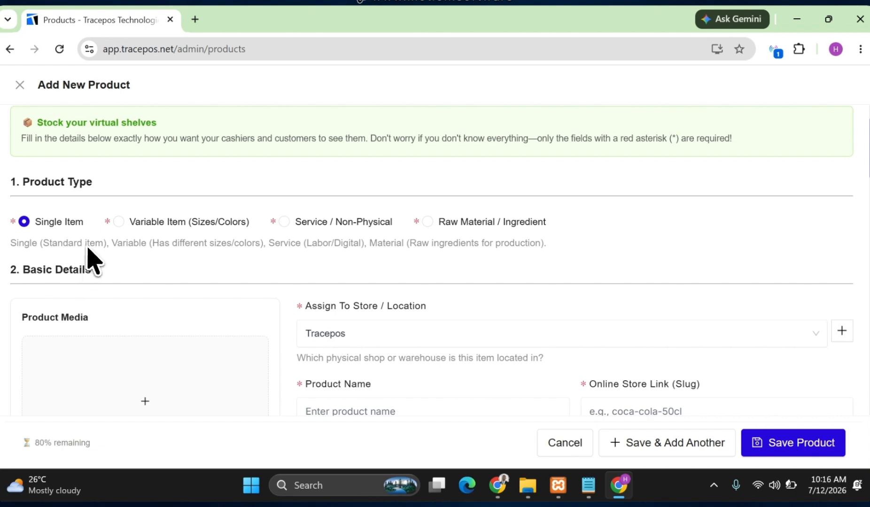
{"action": "scroll", "coordinate": [82, 239], "scroll_direction": "down", "scroll_amount": 4}
{"action": "left_click", "coordinate": [351, 202]}
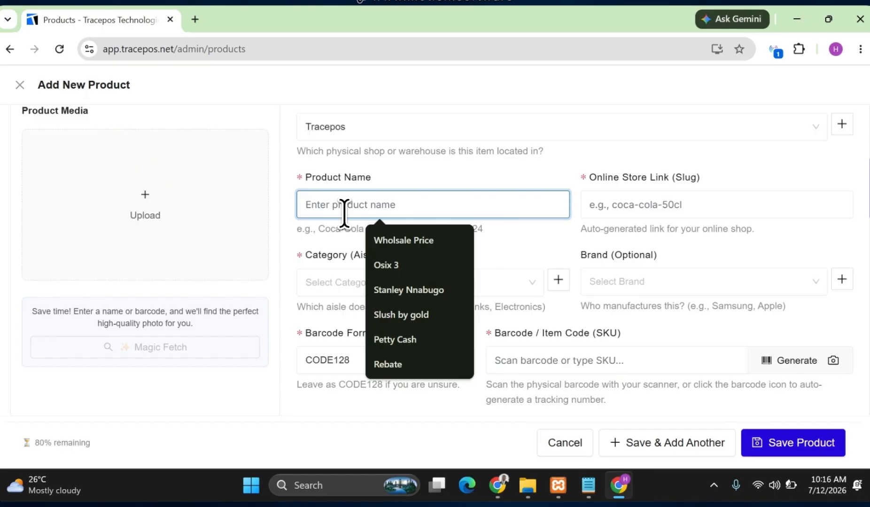
{"action": "type", "text": "33 Larger Bear"}
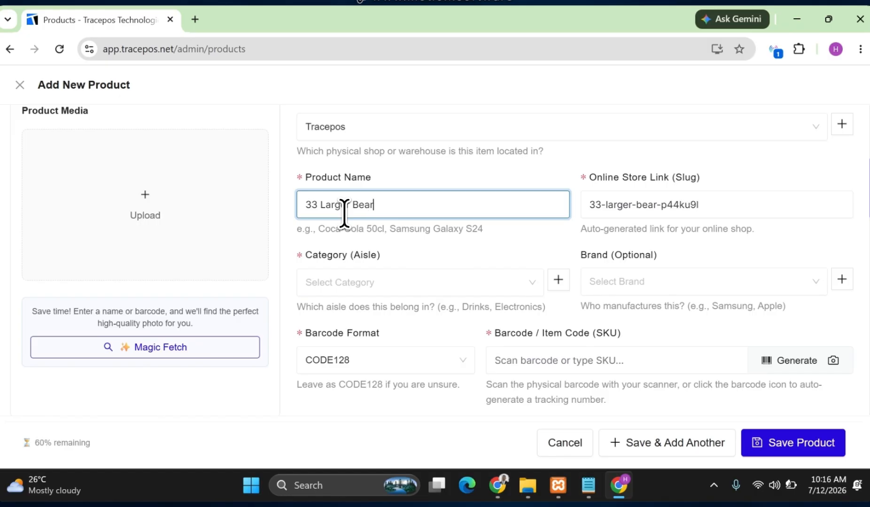
{"action": "left_click", "coordinate": [463, 285]}
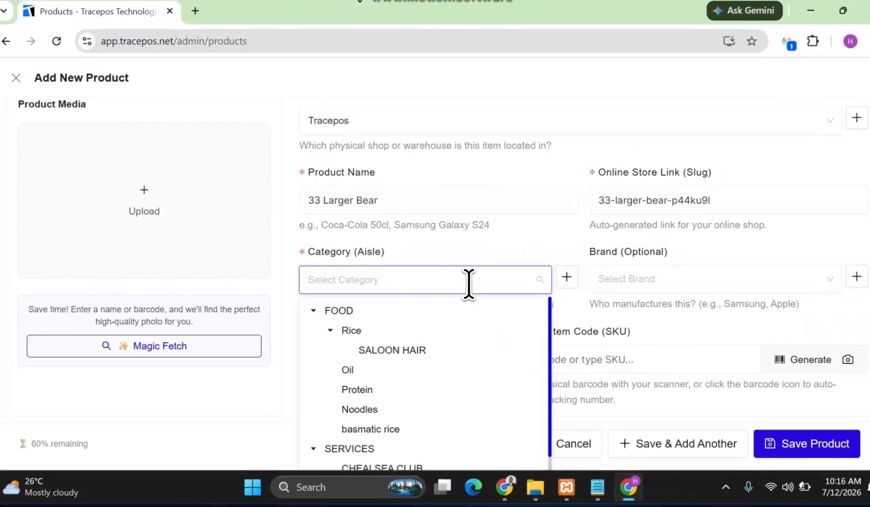
{"action": "type", "text": "Bear"}
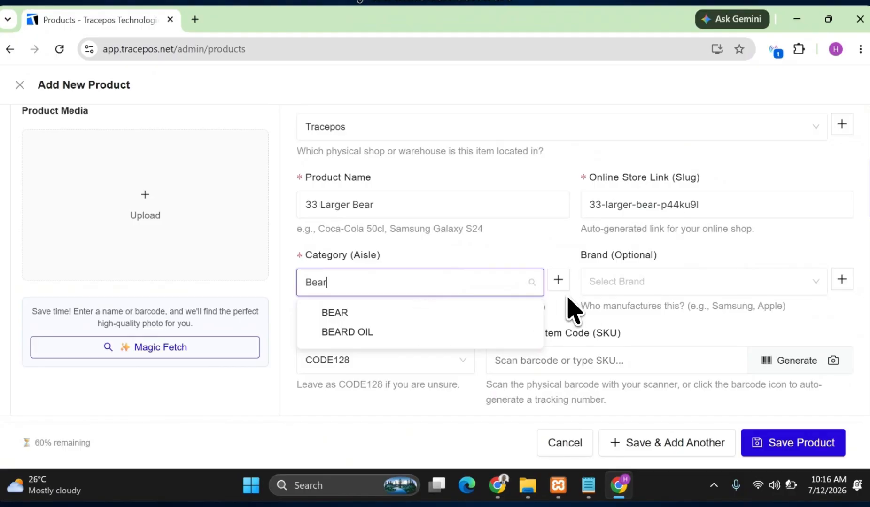
{"action": "left_click", "coordinate": [558, 281]}
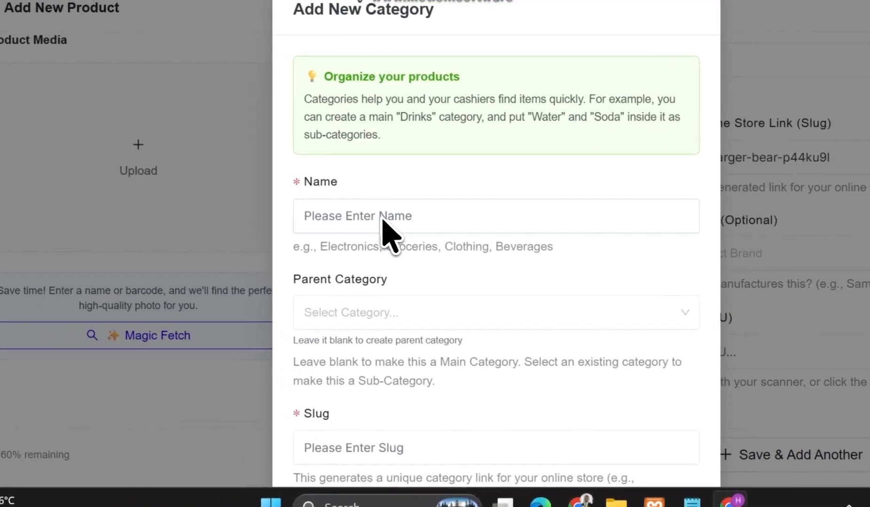
{"action": "left_click", "coordinate": [381, 216]}
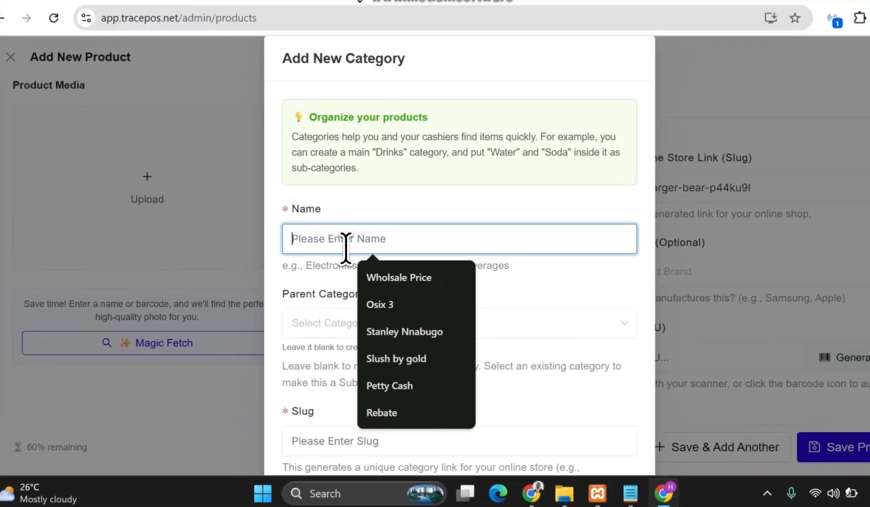
{"action": "type", "text": "Bear"}
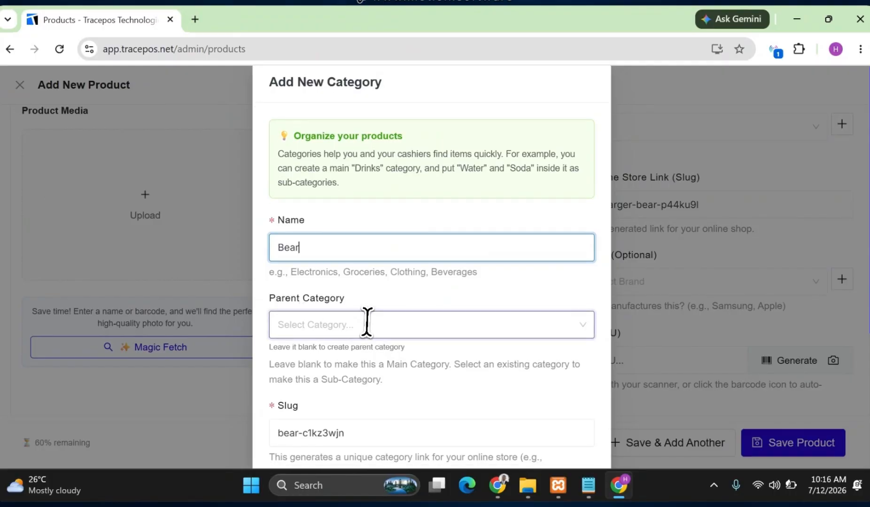
{"action": "scroll", "coordinate": [378, 224], "scroll_direction": "down", "scroll_amount": 3}
{"action": "left_click", "coordinate": [323, 197]}
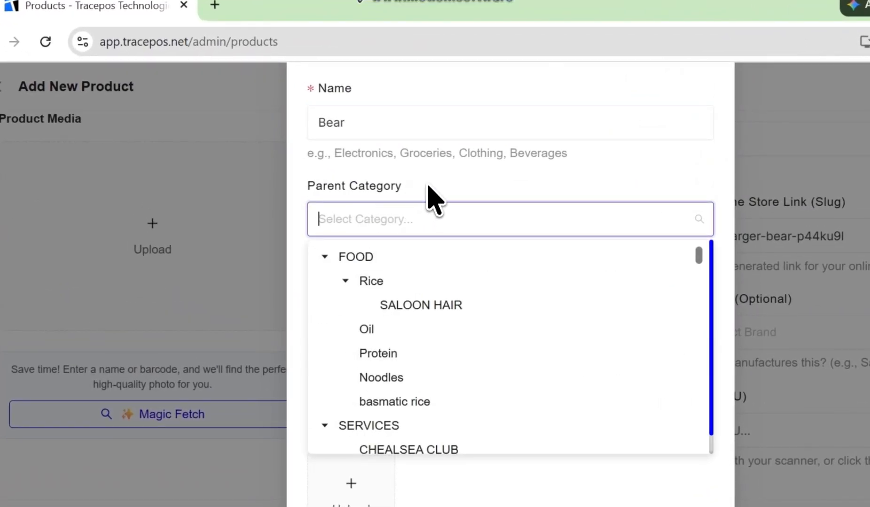
{"action": "left_click", "coordinate": [427, 186]}
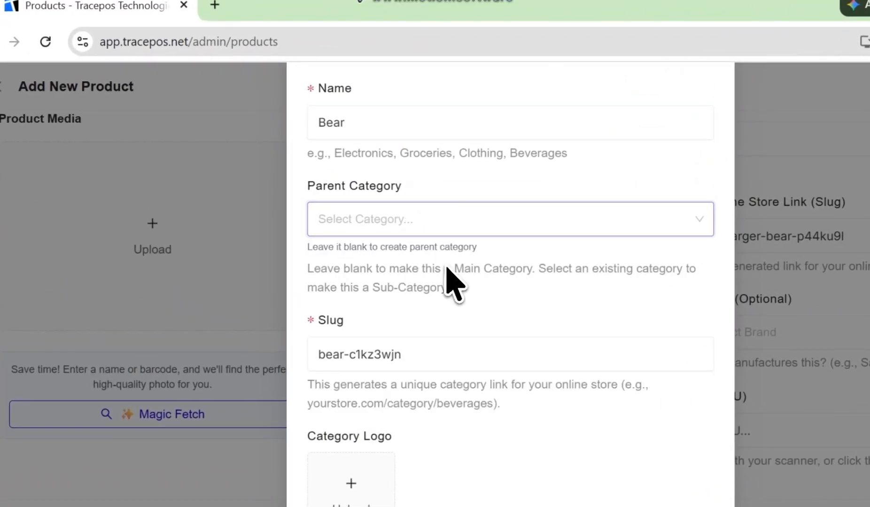
{"action": "scroll", "coordinate": [409, 360], "scroll_direction": "down", "scroll_amount": 2}
{"action": "left_click", "coordinate": [545, 443]}
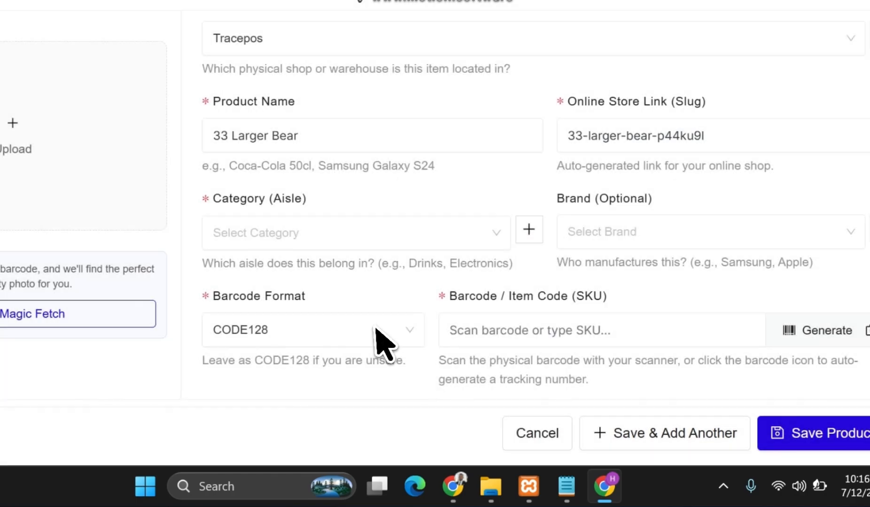
Assign the new product to the existing BEAR category.
{"action": "left_click", "coordinate": [280, 234]}
{"action": "type", "text": "Bear"}
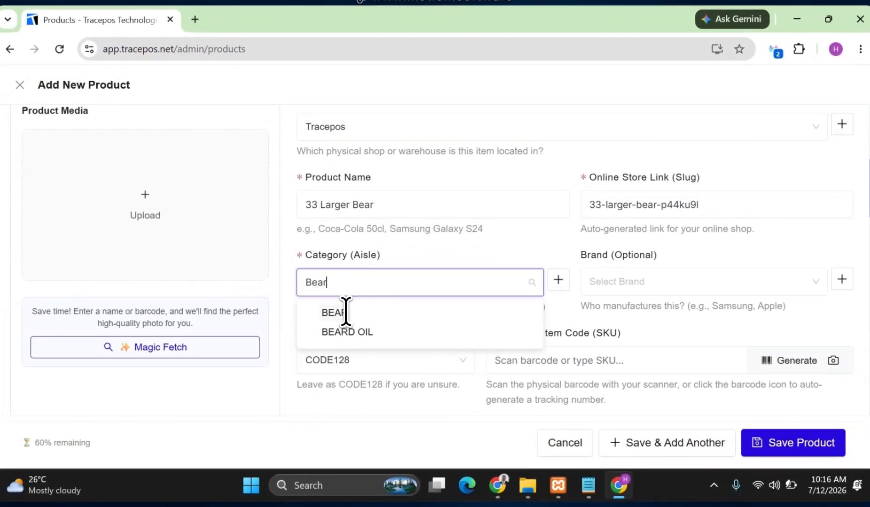
{"action": "left_click", "coordinate": [345, 312]}
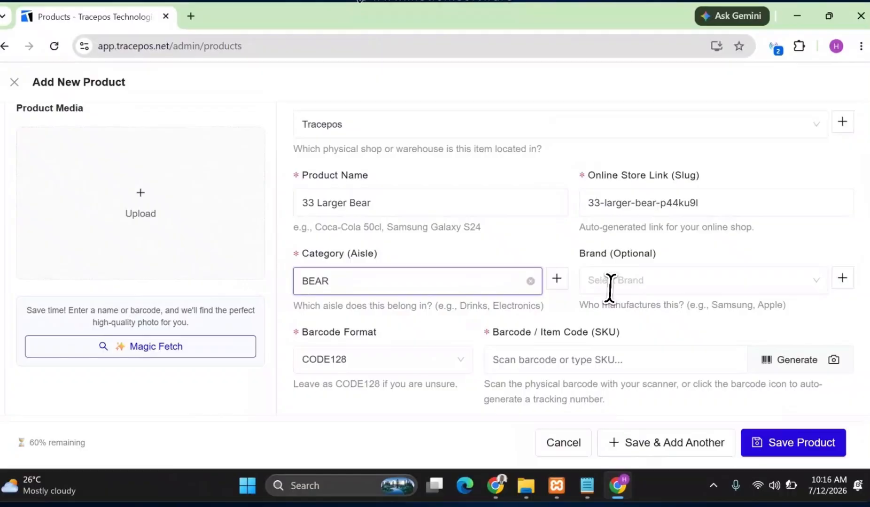
{"action": "left_click", "coordinate": [650, 281]}
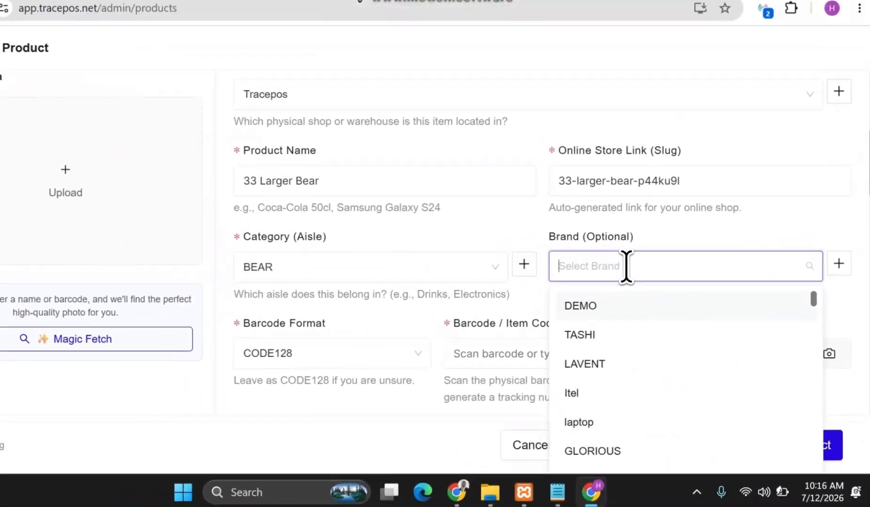
{"action": "type", "text": "Nige"}
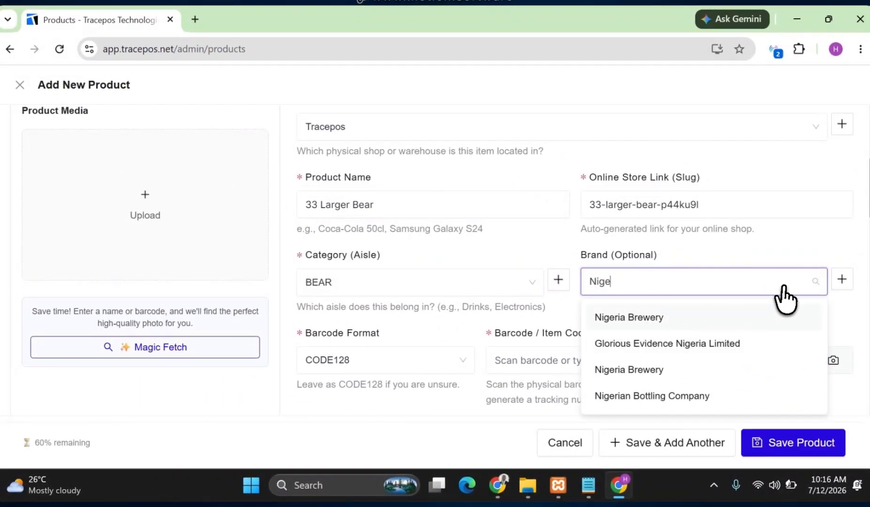
{"action": "left_click", "coordinate": [842, 283]}
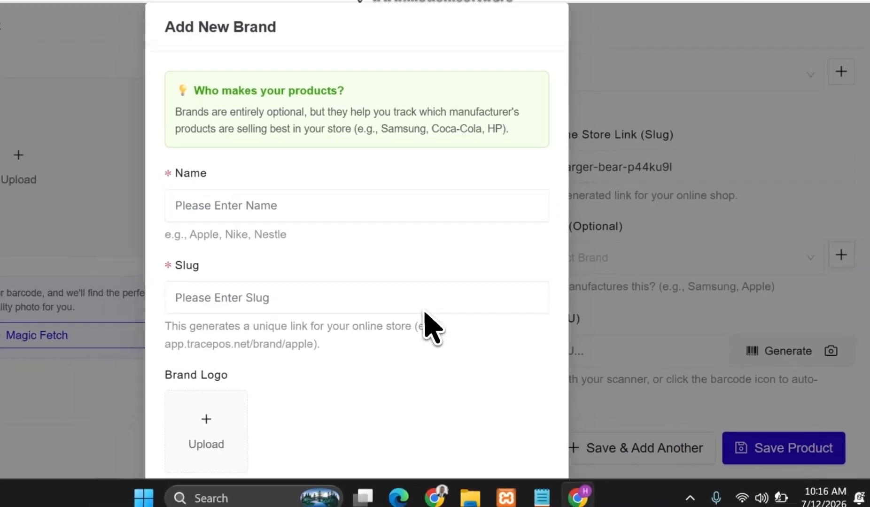
{"action": "left_click", "coordinate": [566, 451]}
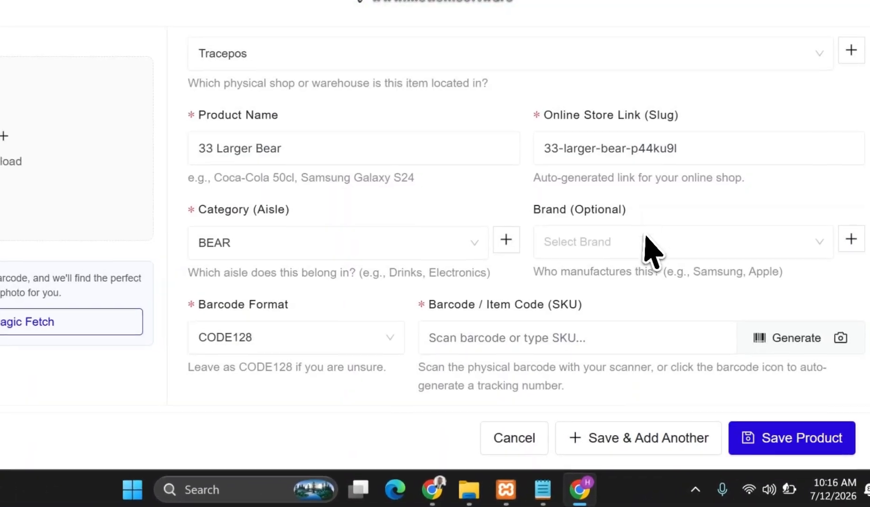
Set the product's brand to the existing entry Nigeria Brewery.
{"action": "left_click", "coordinate": [606, 248]}
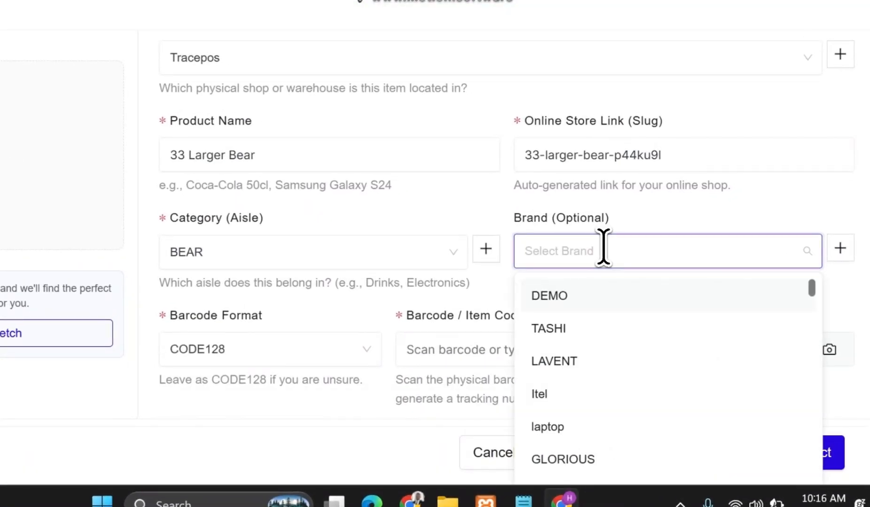
{"action": "type", "text": "Nige"}
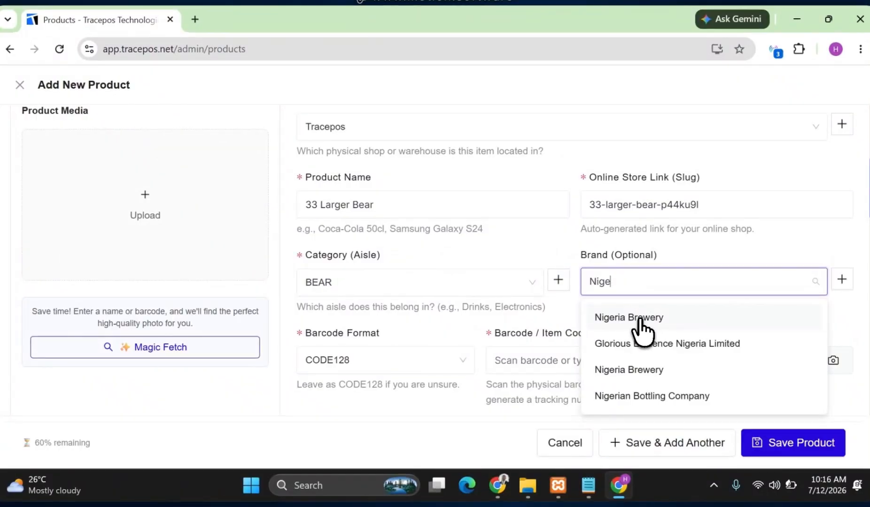
{"action": "left_click", "coordinate": [646, 319]}
{"action": "left_click", "coordinate": [382, 205]}
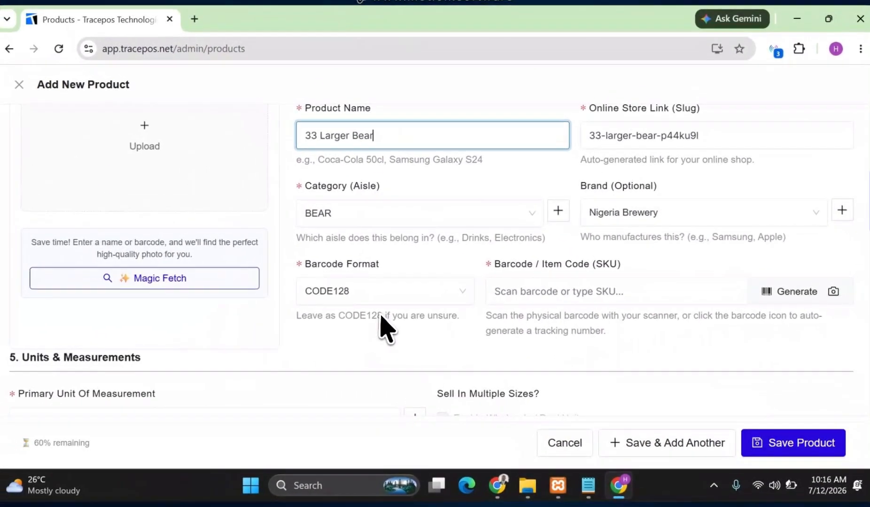
{"action": "left_click", "coordinate": [629, 295]}
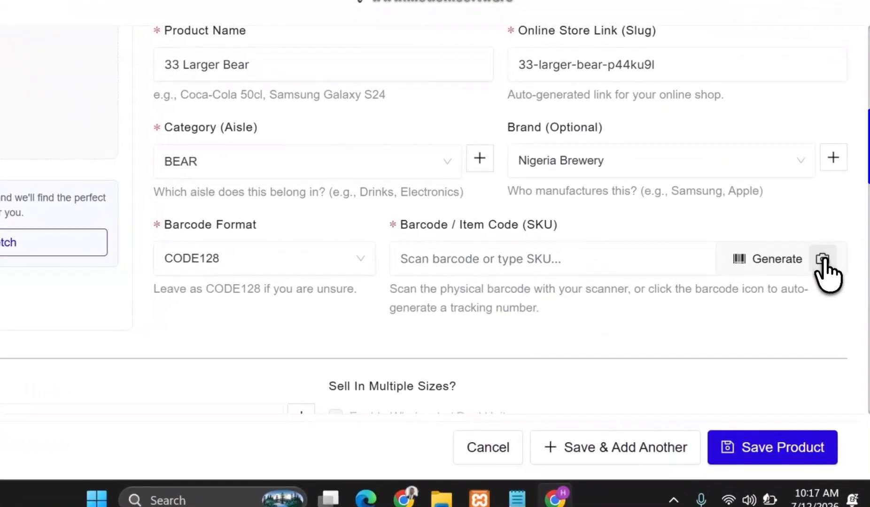
{"action": "left_click", "coordinate": [832, 292]}
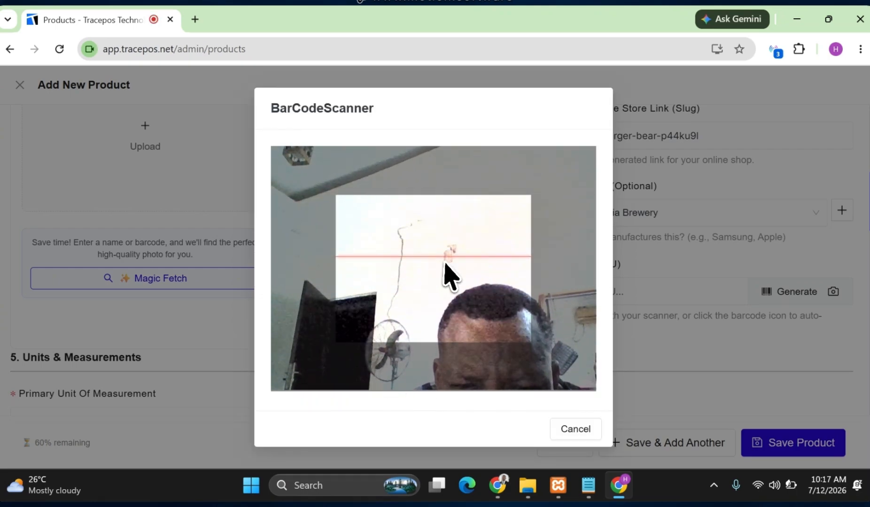
{"action": "left_click", "coordinate": [575, 429]}
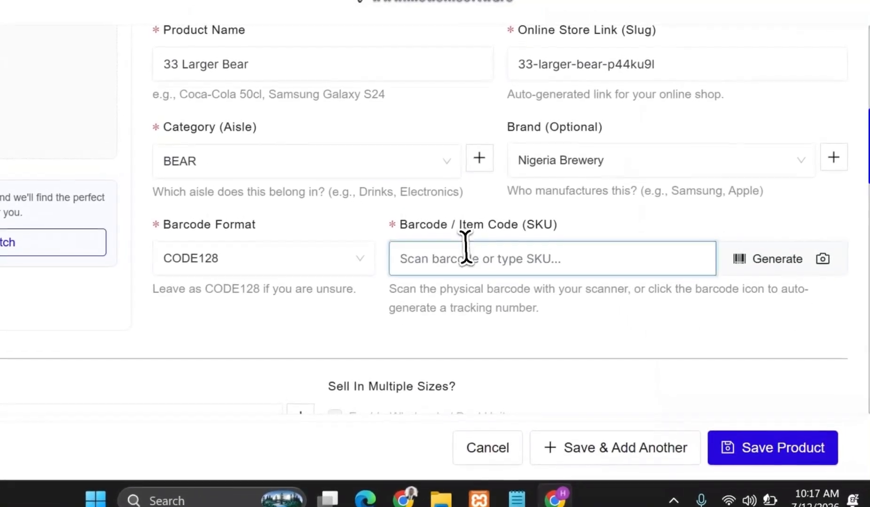
Generate an automatic barcode / item code (SKU) for the product, leaving the barcode format at CODE128.
{"action": "left_click", "coordinate": [466, 249]}
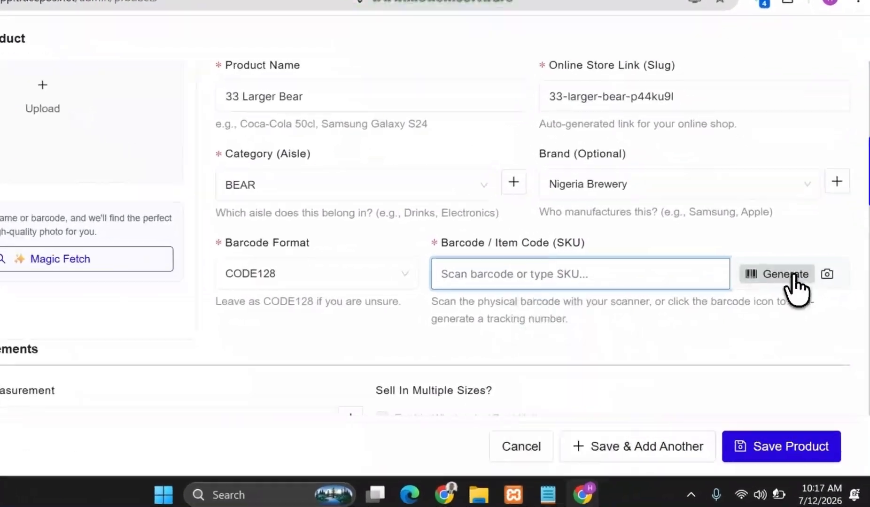
{"action": "left_click", "coordinate": [773, 260]}
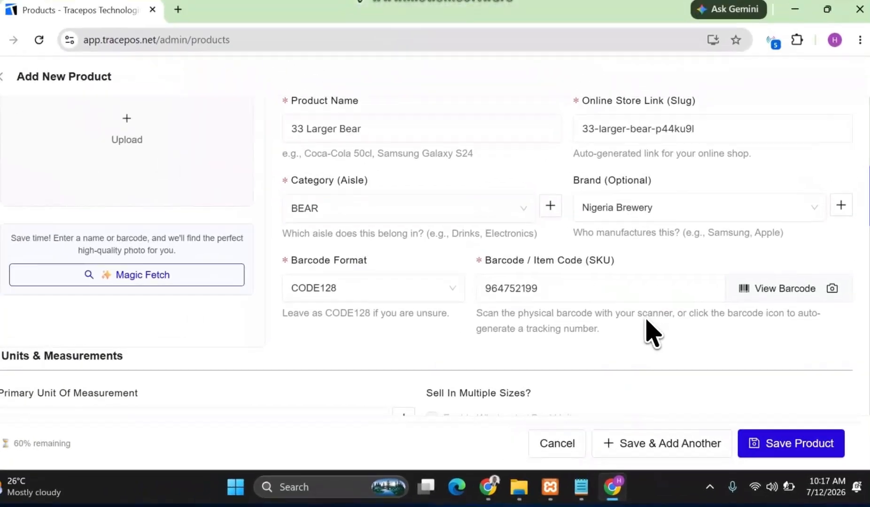
{"action": "scroll", "coordinate": [596, 307], "scroll_direction": "down", "scroll_amount": 1}
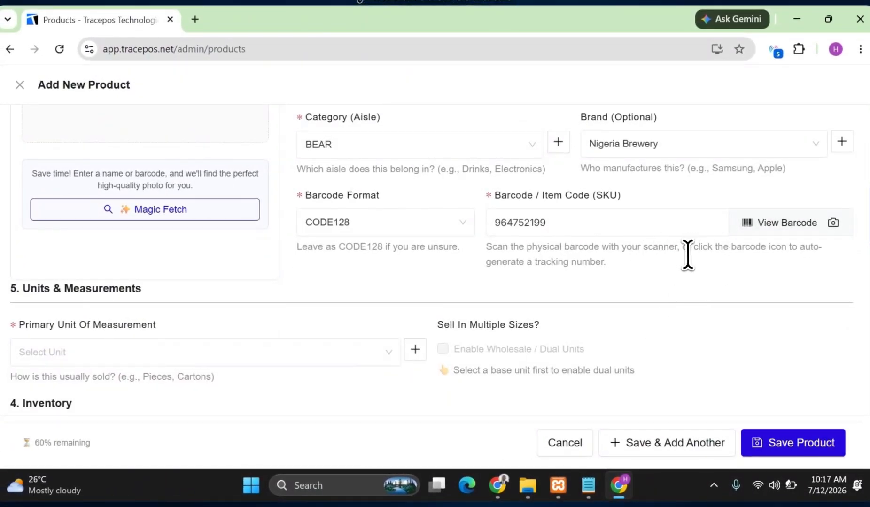
Check the automatic photo suggestions for the product and copy the product name "33 Larger Bear" from its field.
{"action": "scroll", "coordinate": [178, 249], "scroll_direction": "up", "scroll_amount": 1}
{"action": "left_click", "coordinate": [151, 282]}
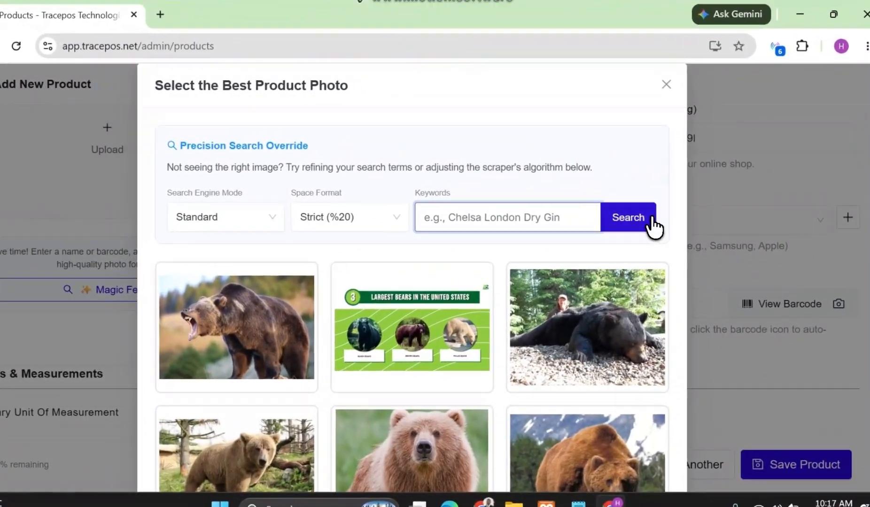
{"action": "left_click", "coordinate": [657, 212]}
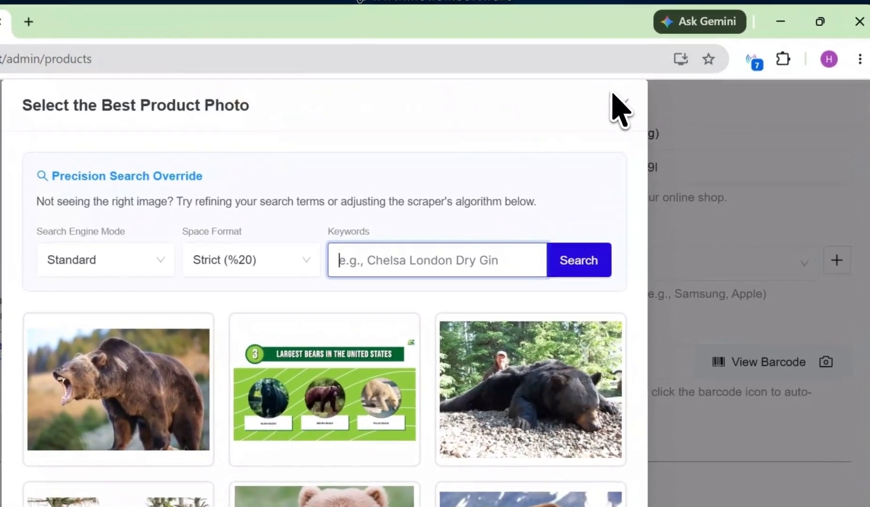
{"action": "left_click_drag", "start_coordinate": [612, 93], "coordinate": [621, 101]}
{"action": "left_click", "coordinate": [621, 101]}
{"action": "scroll", "coordinate": [371, 233], "scroll_direction": "up", "scroll_amount": 2}
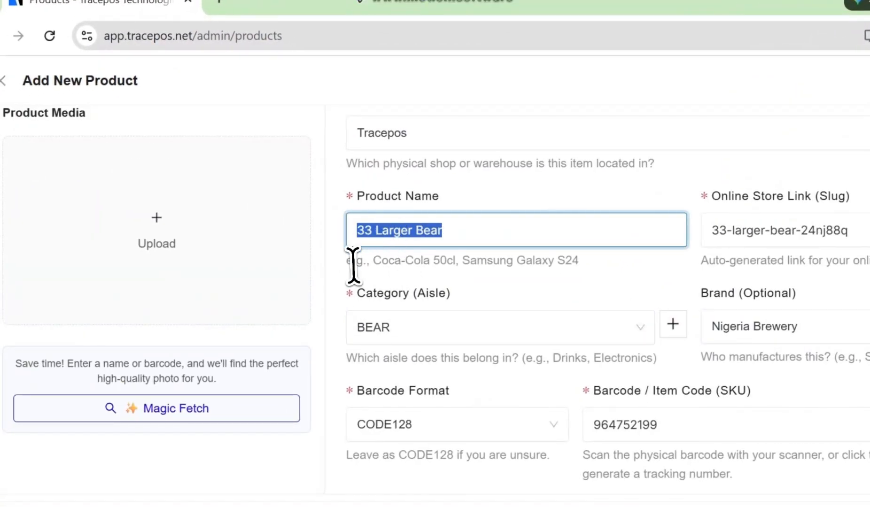
Fetch photo suggestions again and run a keyword search for "33 Larger Bear".
{"action": "left_click", "coordinate": [174, 408]}
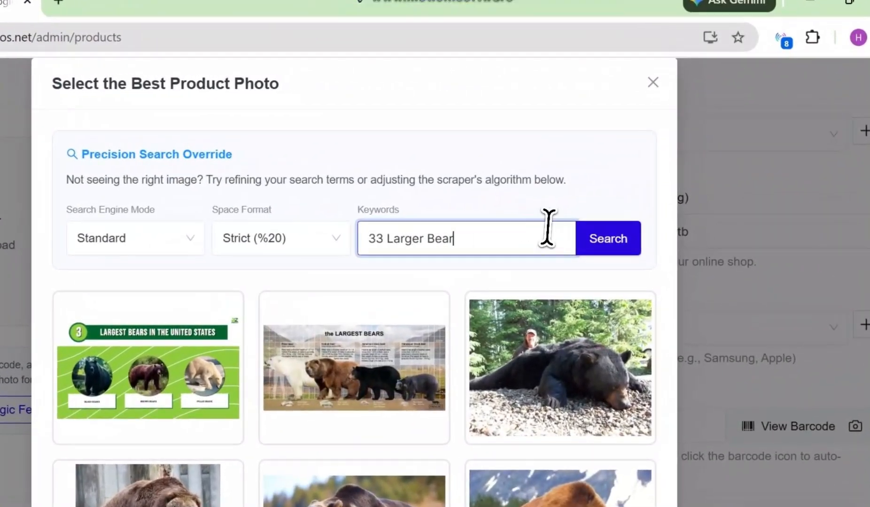
{"action": "left_click", "coordinate": [609, 237]}
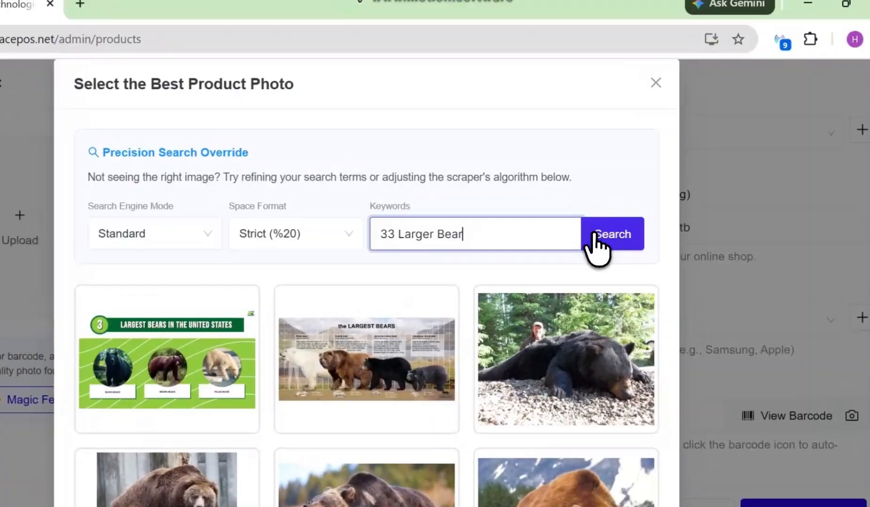
{"action": "left_click", "coordinate": [618, 217]}
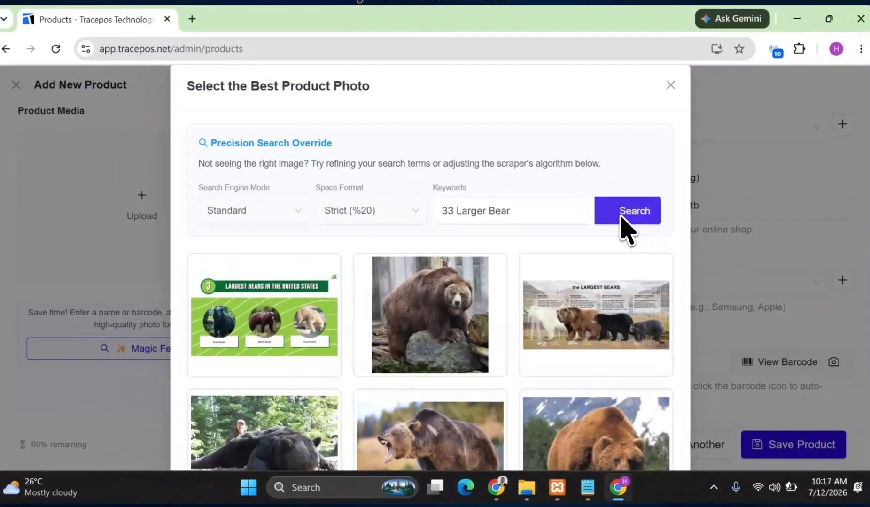
Refine the photo search to "33 Export Larger Bear" and choose the first single green bottle image as the product photo.
{"action": "left_click", "coordinate": [455, 209]}
{"action": "type", "text": "Expo"}
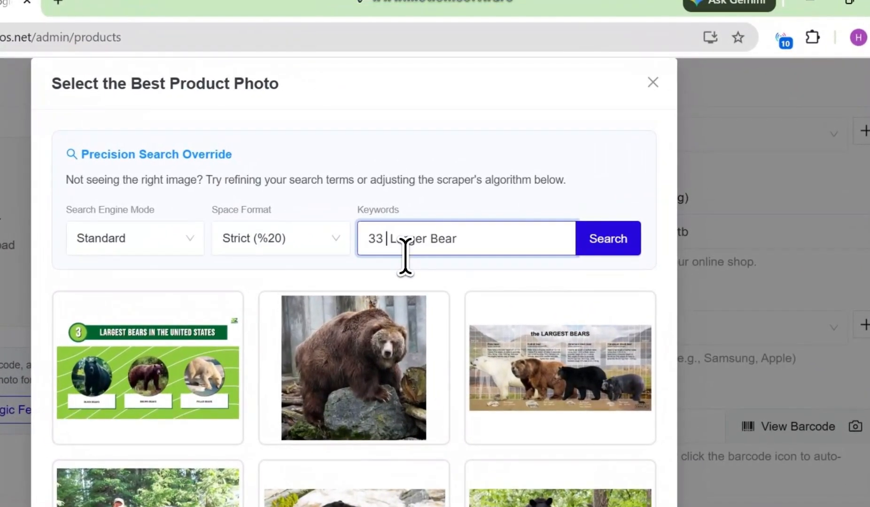
{"action": "type", "text": "rt"}
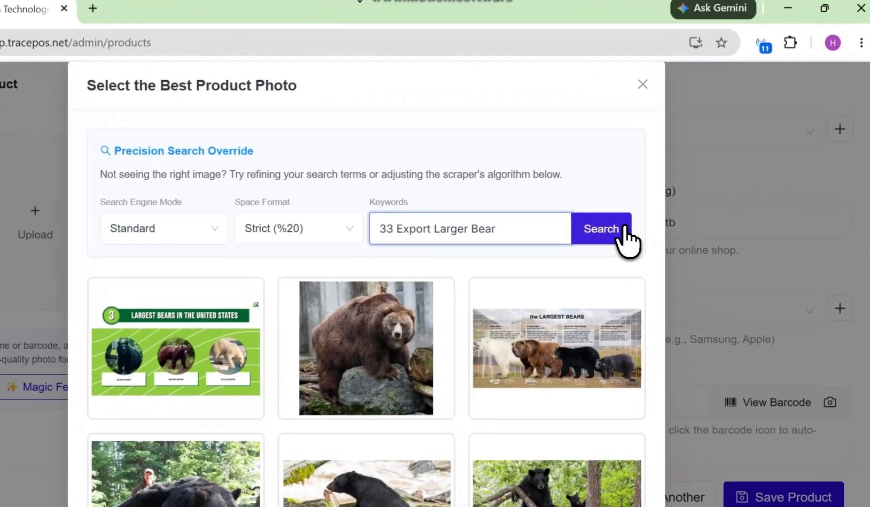
{"action": "left_click", "coordinate": [655, 210]}
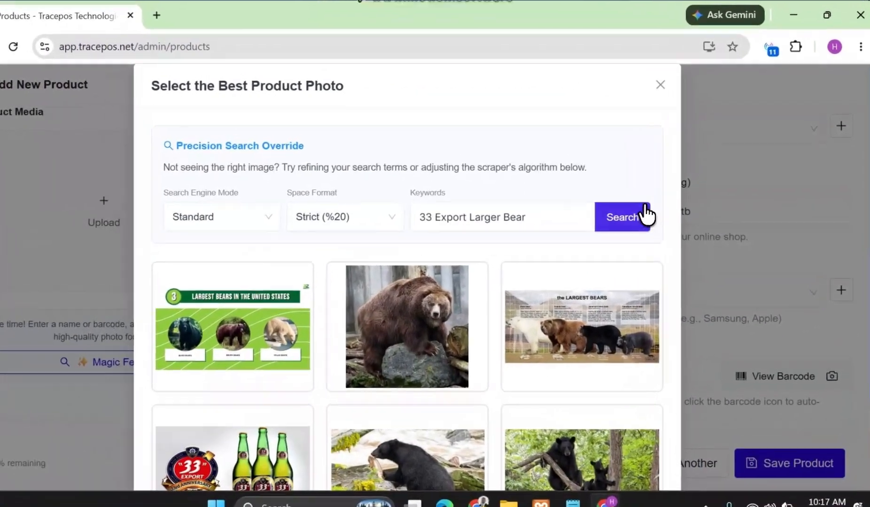
{"action": "left_click", "coordinate": [644, 208]}
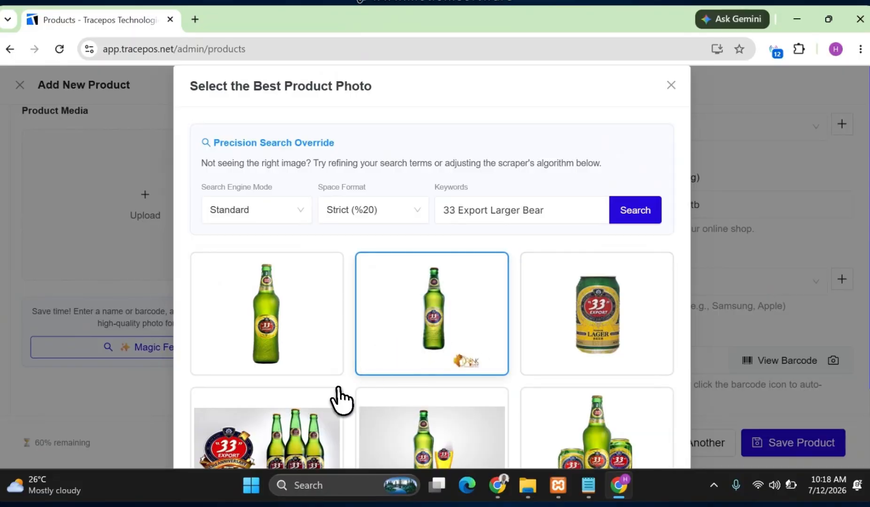
{"action": "left_click", "coordinate": [245, 345]}
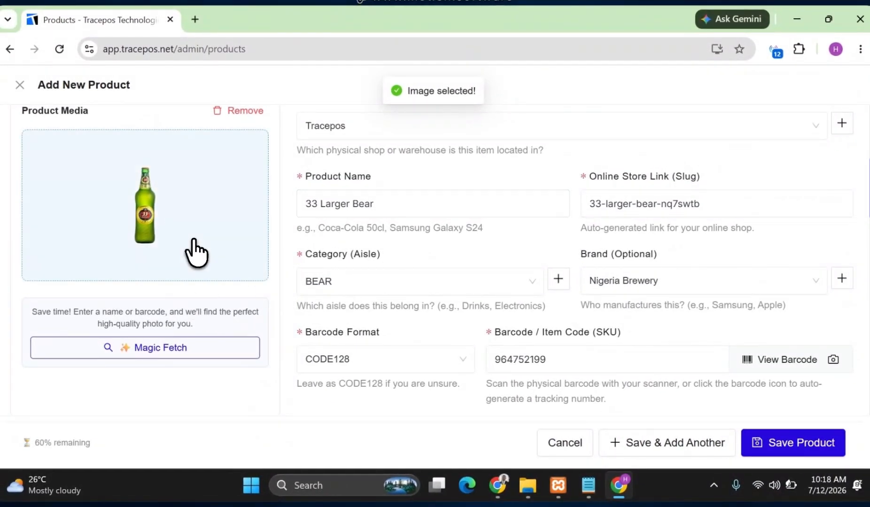
Set the primary unit of measurement to Piece (piece) and enable wholesale / dual units.
{"action": "scroll", "coordinate": [462, 266], "scroll_direction": "down", "scroll_amount": 5}
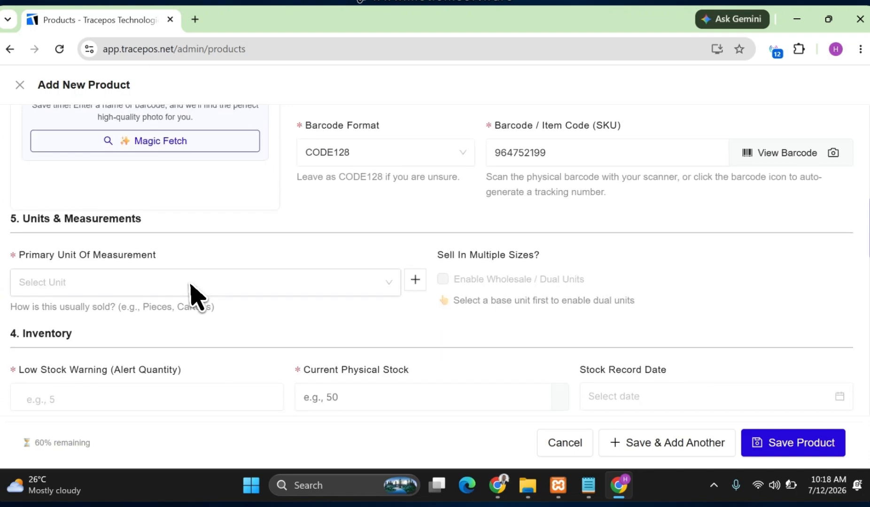
{"action": "left_click", "coordinate": [191, 284]}
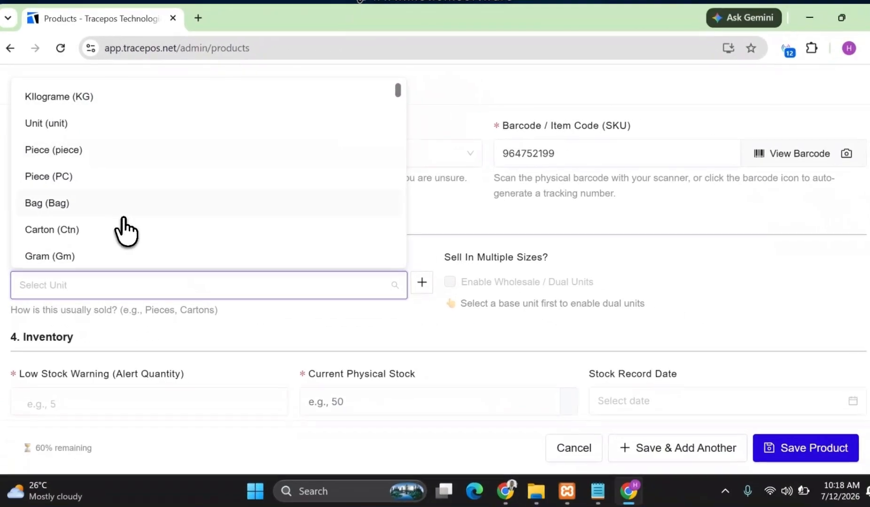
{"action": "left_click", "coordinate": [63, 151]}
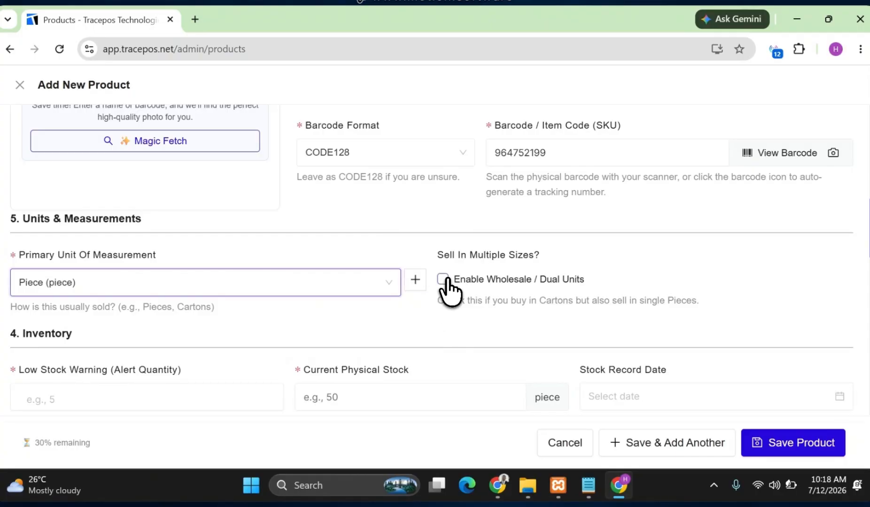
{"action": "left_click", "coordinate": [443, 279]}
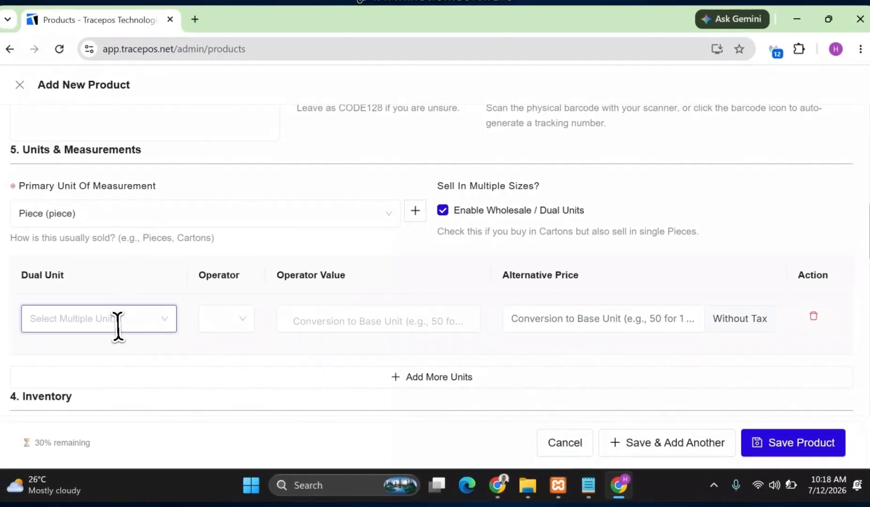
Define Carton (Ctn) as a dual unit using the Multiply operator with a value of 12.
{"action": "left_click", "coordinate": [108, 323]}
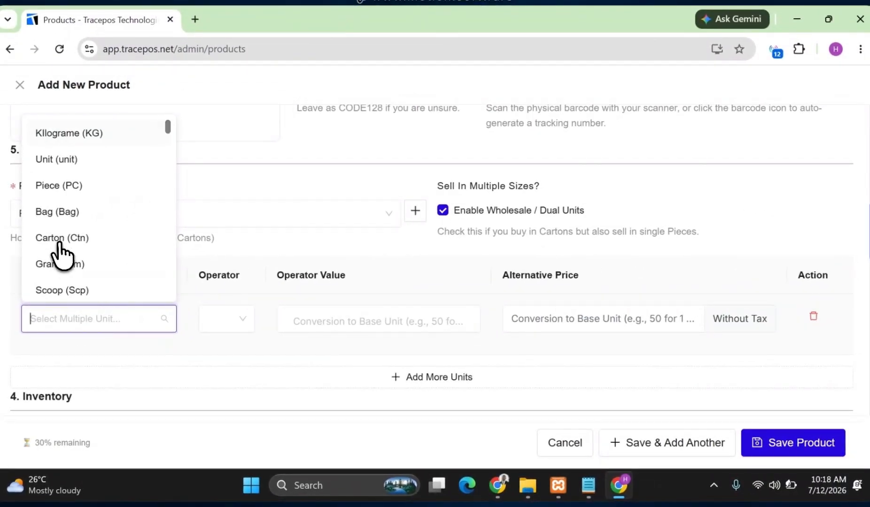
{"action": "left_click", "coordinate": [60, 238]}
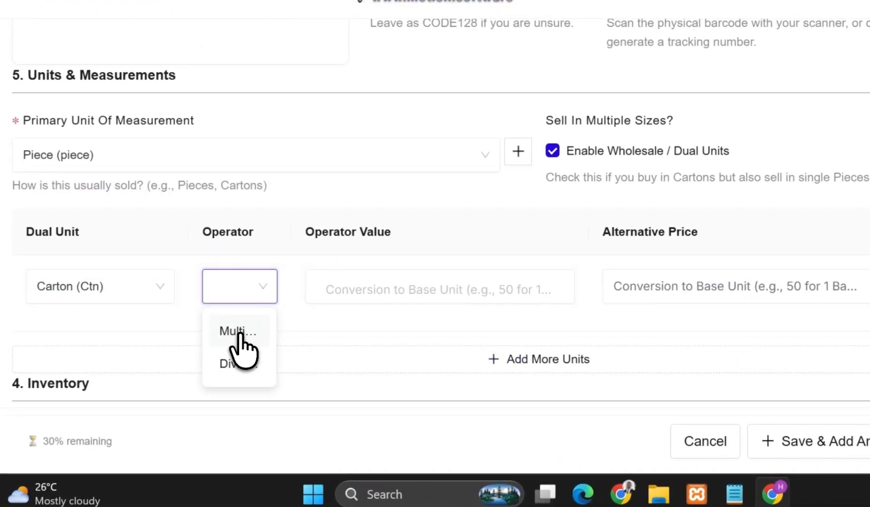
{"action": "left_click", "coordinate": [241, 332]}
{"action": "left_click", "coordinate": [324, 288]}
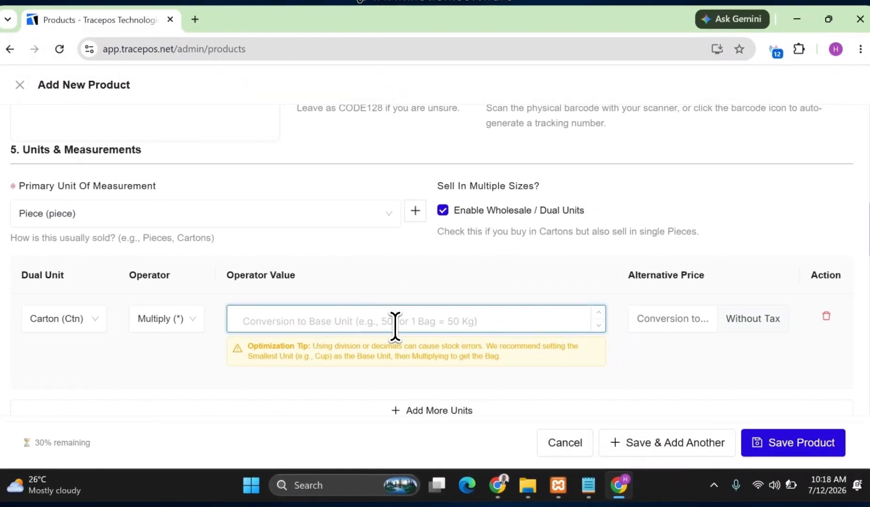
{"action": "type", "text": "12"}
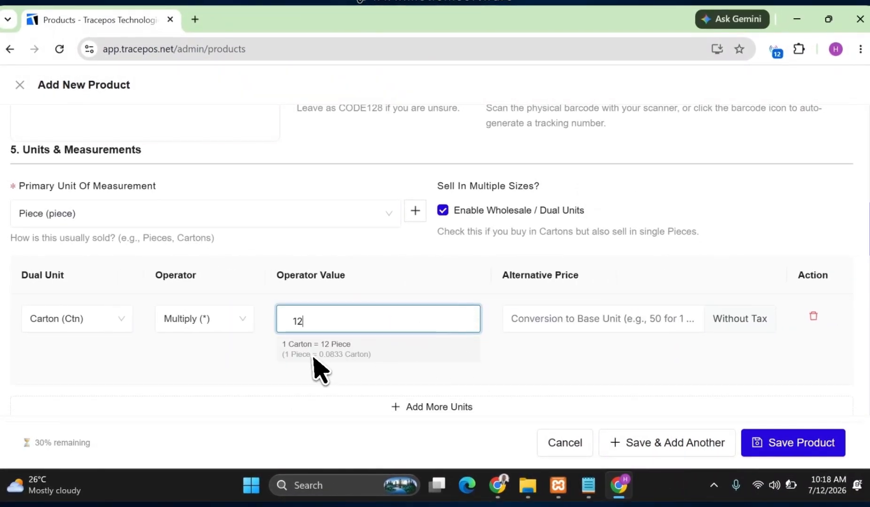
Change the primary unit of measurement to Bottle (Btl).
{"action": "left_click", "coordinate": [69, 217]}
{"action": "type", "text": "bo"}
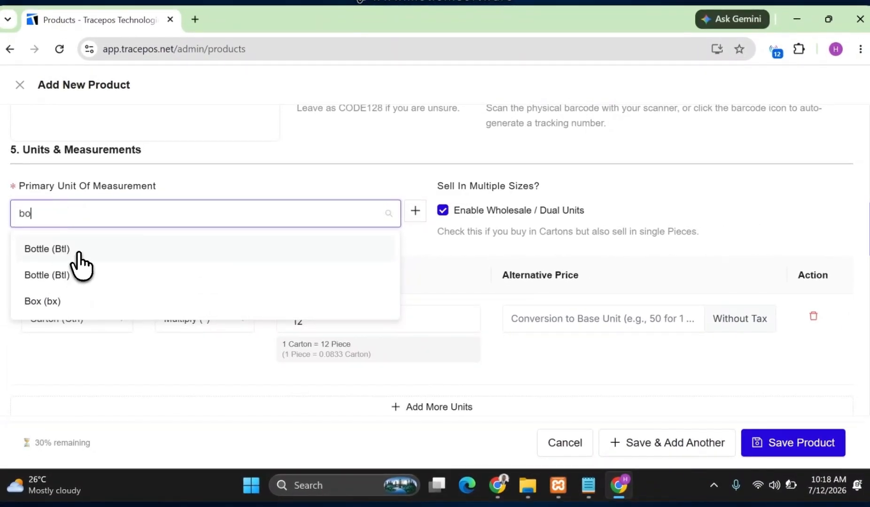
{"action": "left_click", "coordinate": [79, 256]}
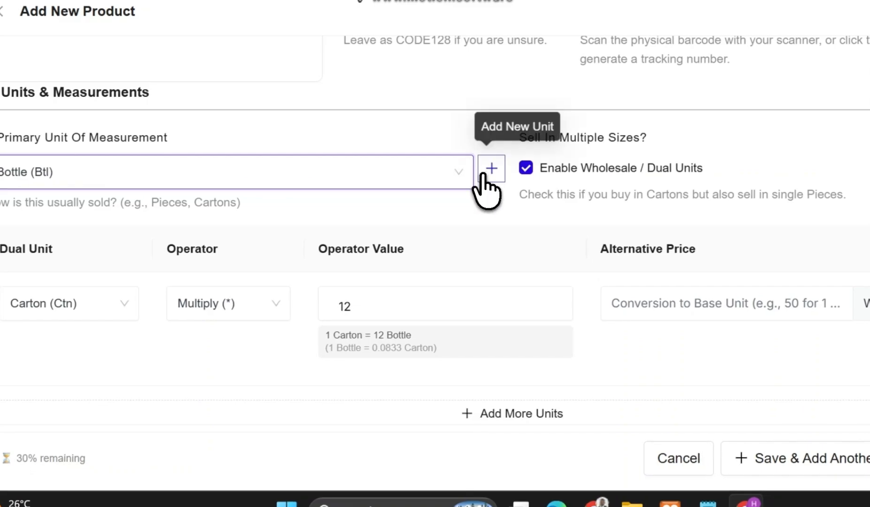
{"action": "left_click", "coordinate": [482, 174]}
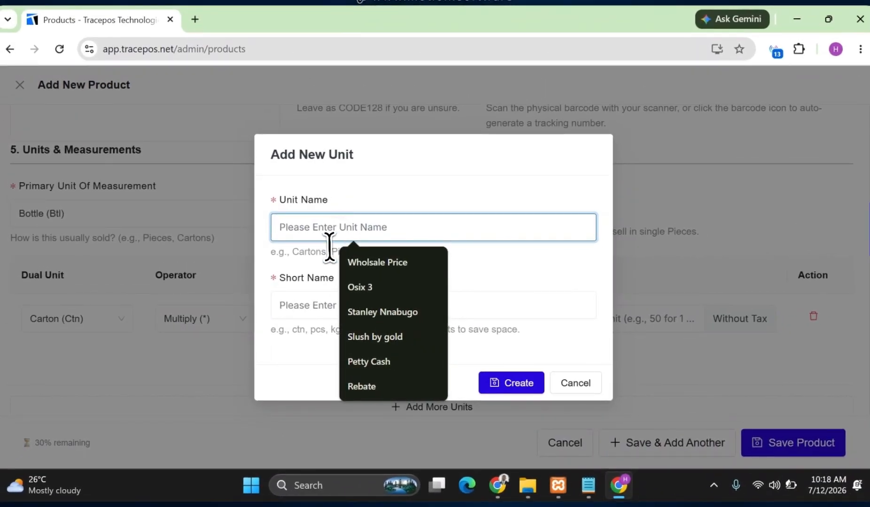
{"action": "left_click", "coordinate": [291, 300]}
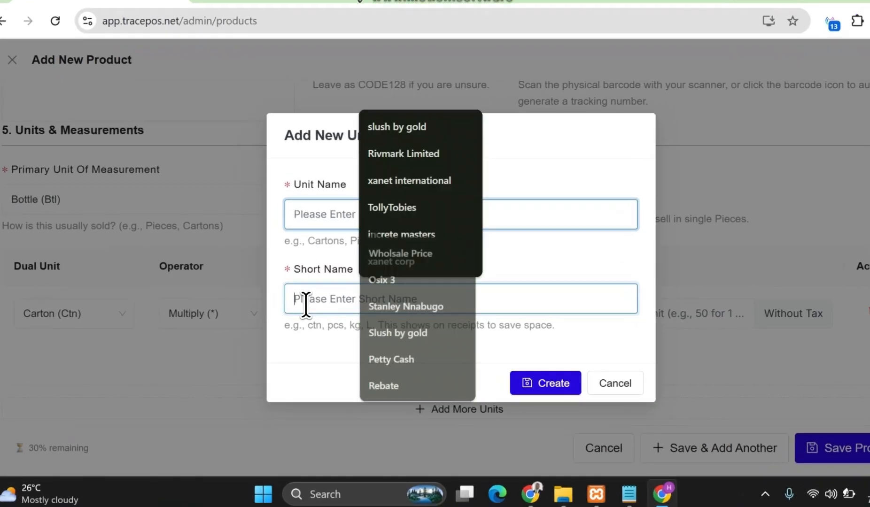
{"action": "left_click", "coordinate": [575, 383]}
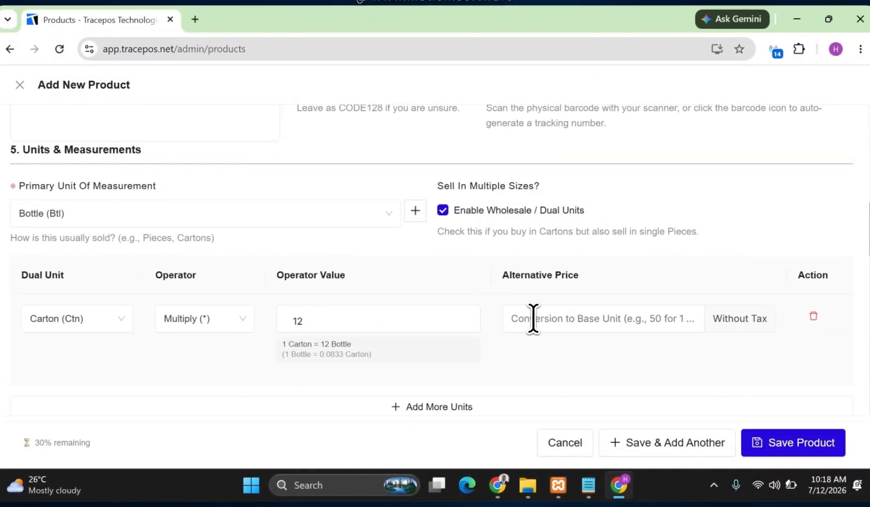
Set the alternative price of the Carton unit to 10000.
{"action": "left_click", "coordinate": [522, 320]}
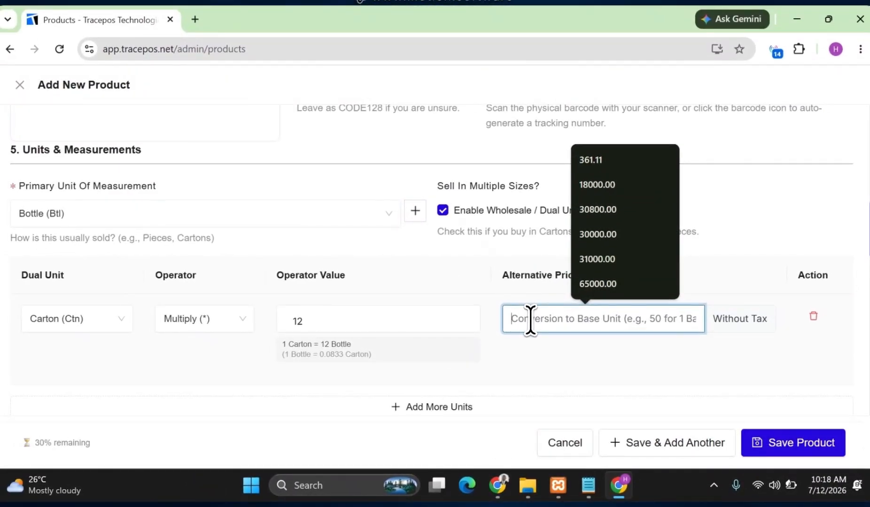
{"action": "type", "text": "1"}
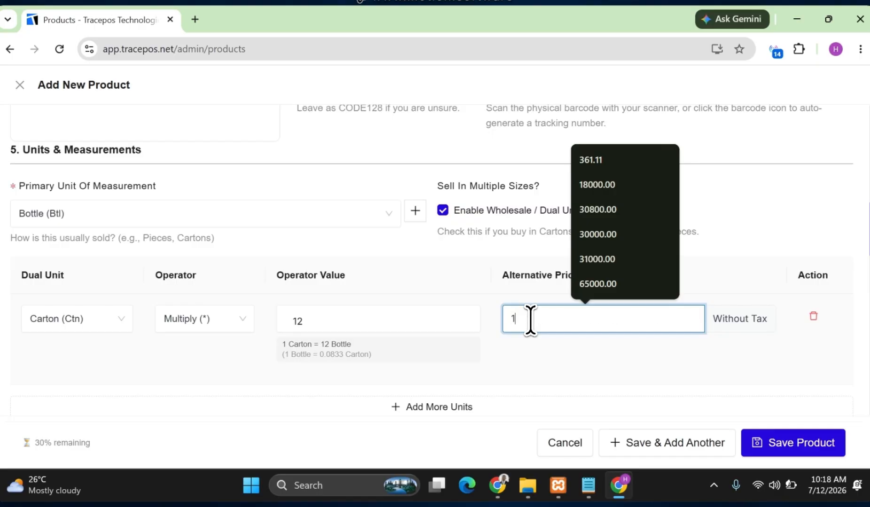
{"action": "type", "text": "0000"}
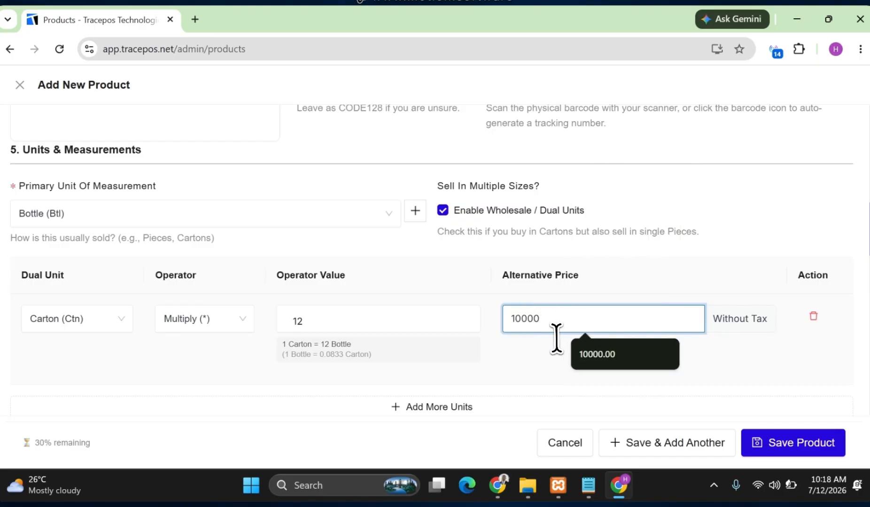
{"action": "left_click", "coordinate": [491, 375]}
Add a second dual unit row and assign it the unit Half Ctn (1/2 ctn).
{"action": "scroll", "coordinate": [458, 383], "scroll_direction": "down", "scroll_amount": 3}
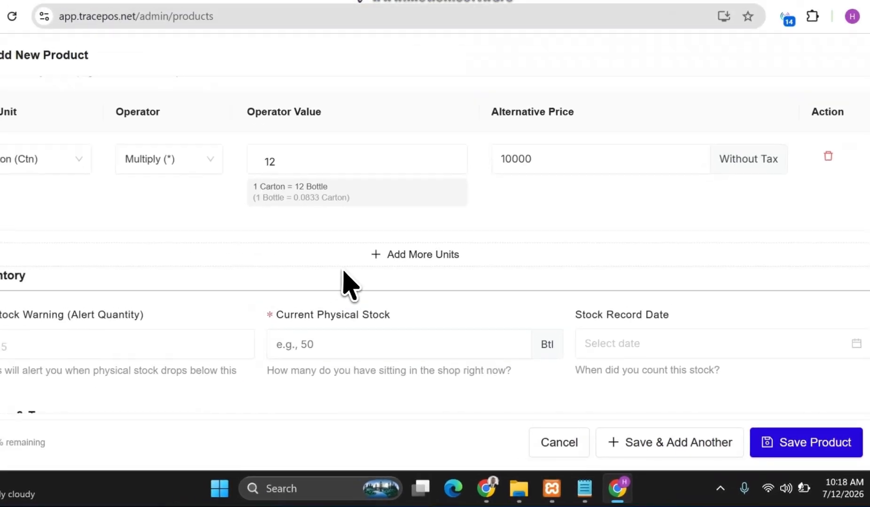
{"action": "left_click", "coordinate": [352, 264]}
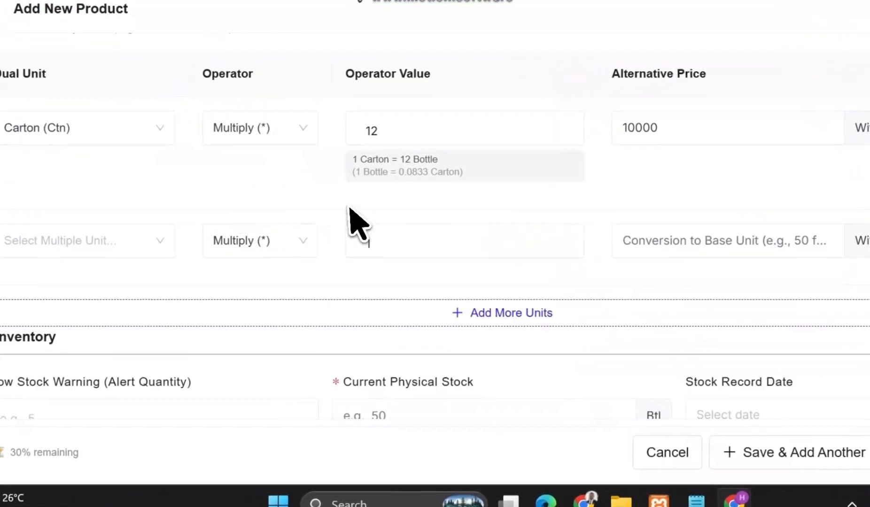
{"action": "left_click", "coordinate": [141, 242]}
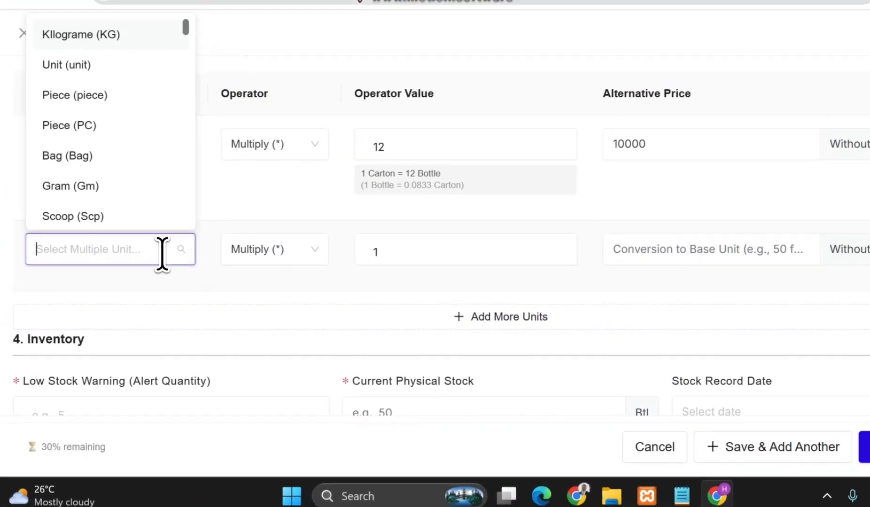
{"action": "type", "text": "Half"}
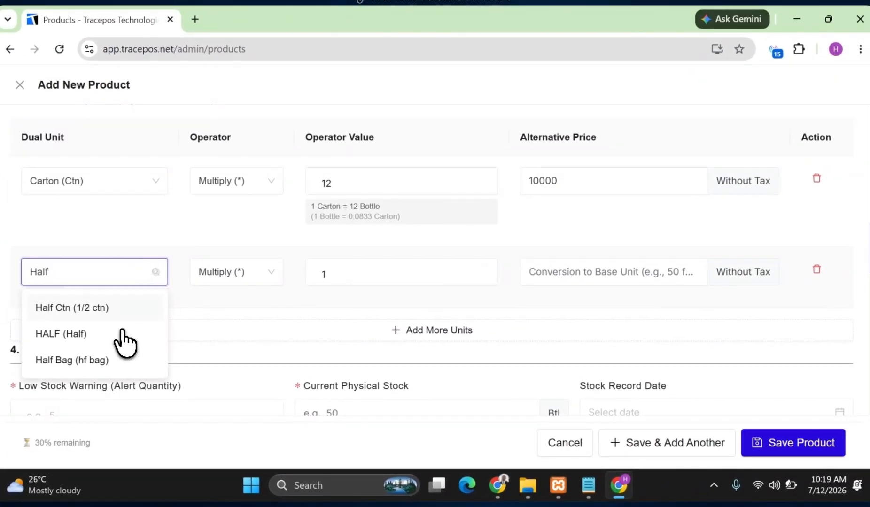
{"action": "left_click", "coordinate": [86, 309]}
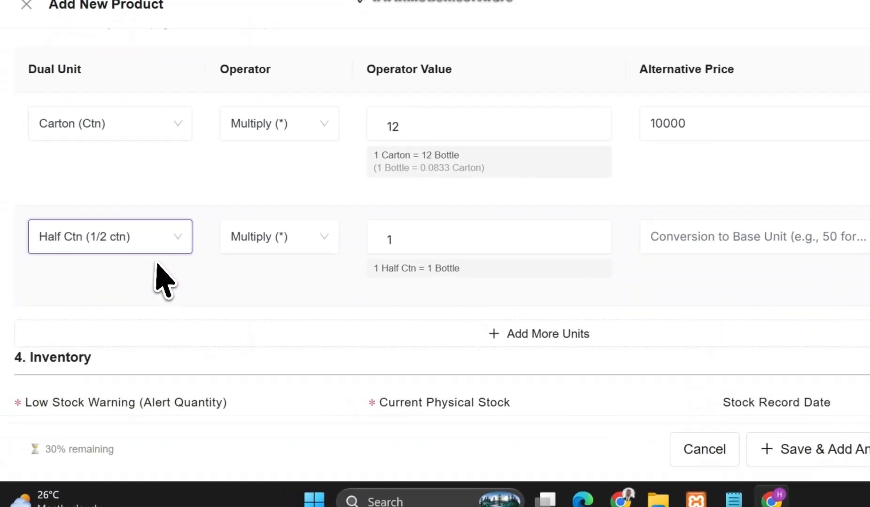
Set the Half Ctn unit's operator value to 6 and its alternative price to 5000.
{"action": "left_click", "coordinate": [328, 272]}
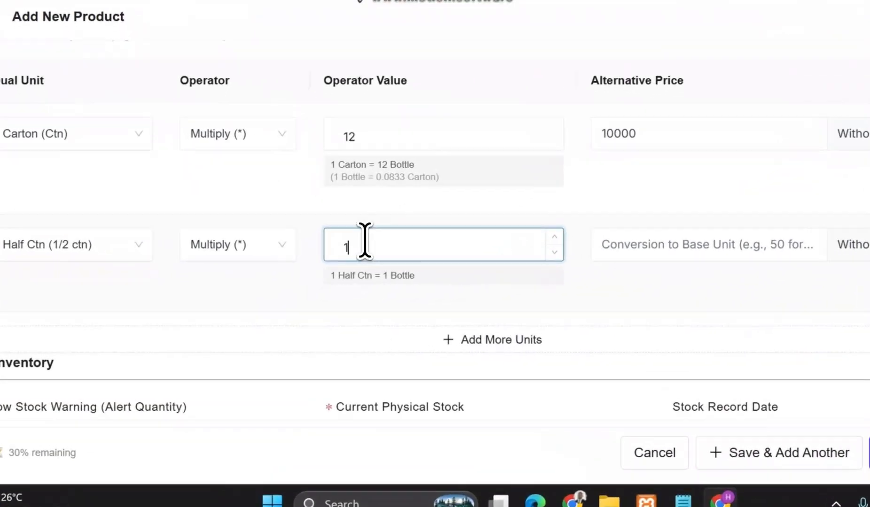
{"action": "key", "text": "BackSpace"}
{"action": "type", "text": "6"}
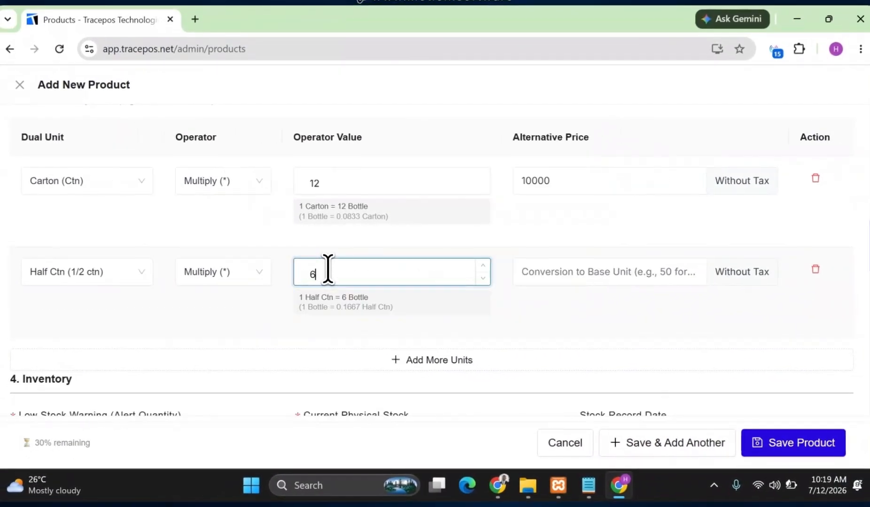
{"action": "left_click", "coordinate": [576, 279]}
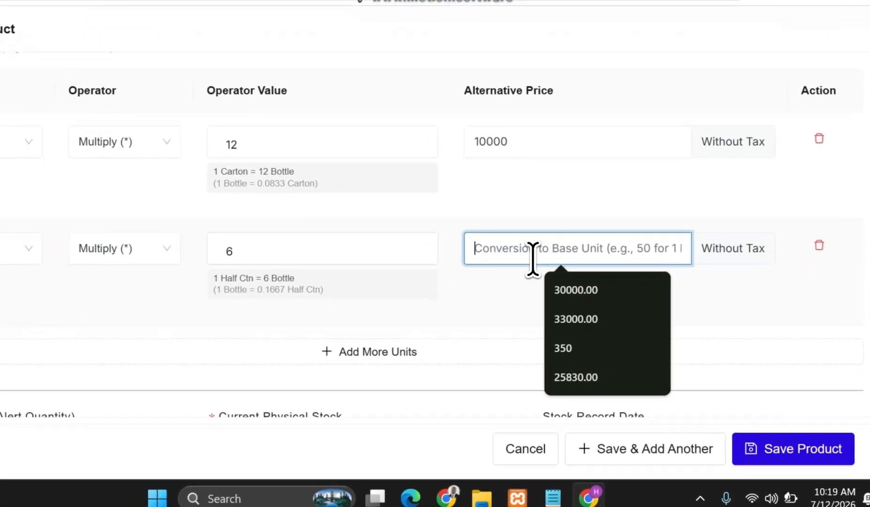
{"action": "type", "text": "50"}
{"action": "type", "text": "00"}
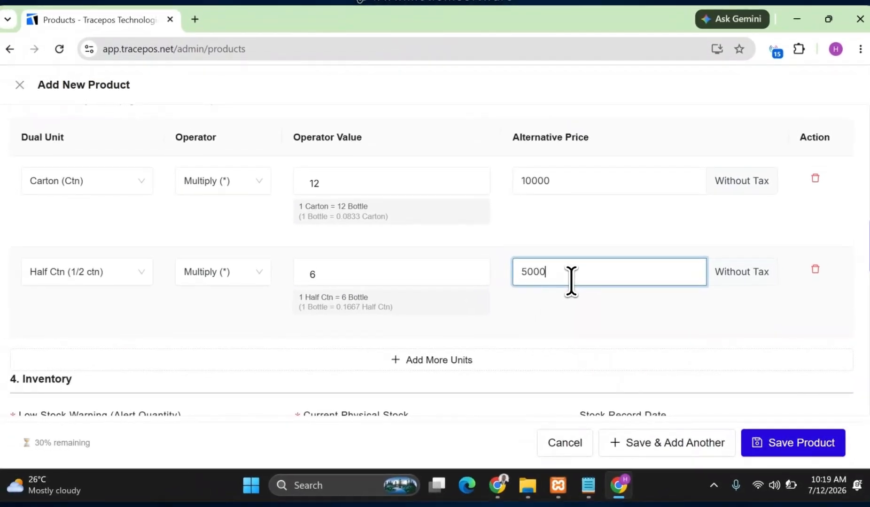
Change the first dual unit row to HALF (Half) with operator value 6 and alternative price 5000.
{"action": "left_click", "coordinate": [117, 186]}
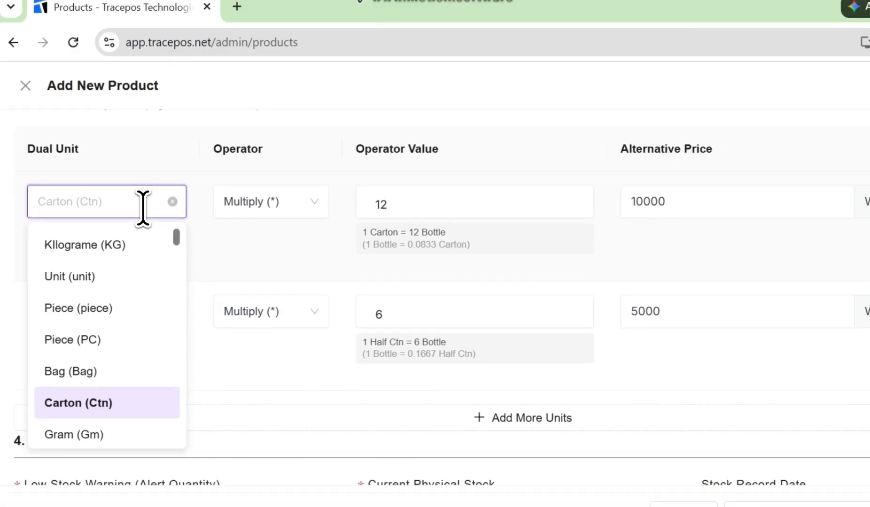
{"action": "type", "text": "hal"}
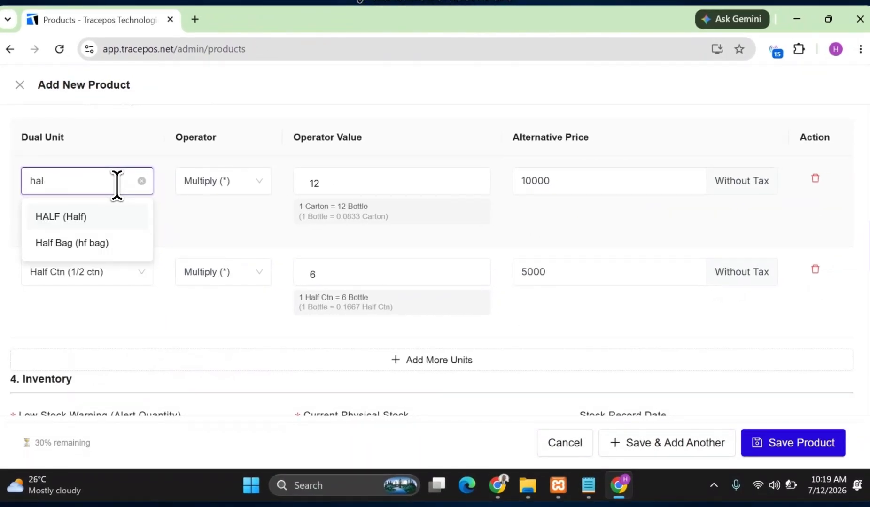
{"action": "left_click", "coordinate": [82, 217]}
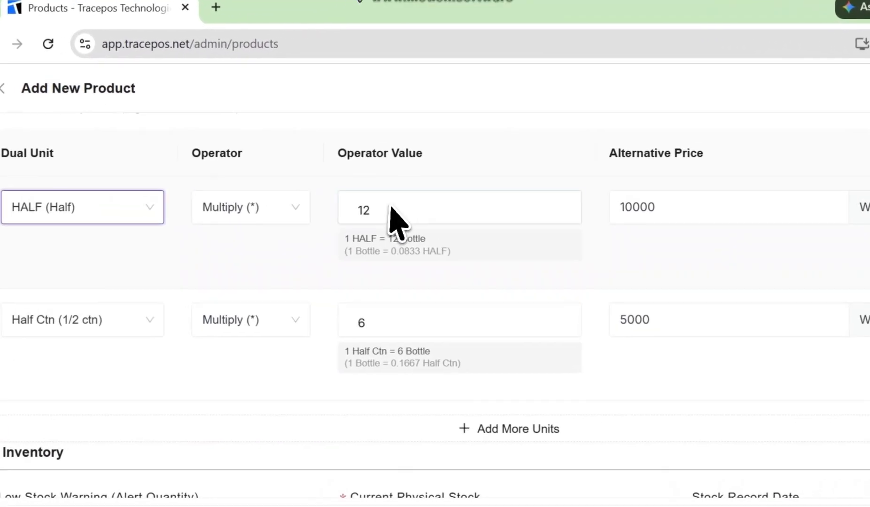
{"action": "double_click", "coordinate": [340, 180]}
{"action": "type", "text": "6"}
{"action": "double_click", "coordinate": [664, 209]}
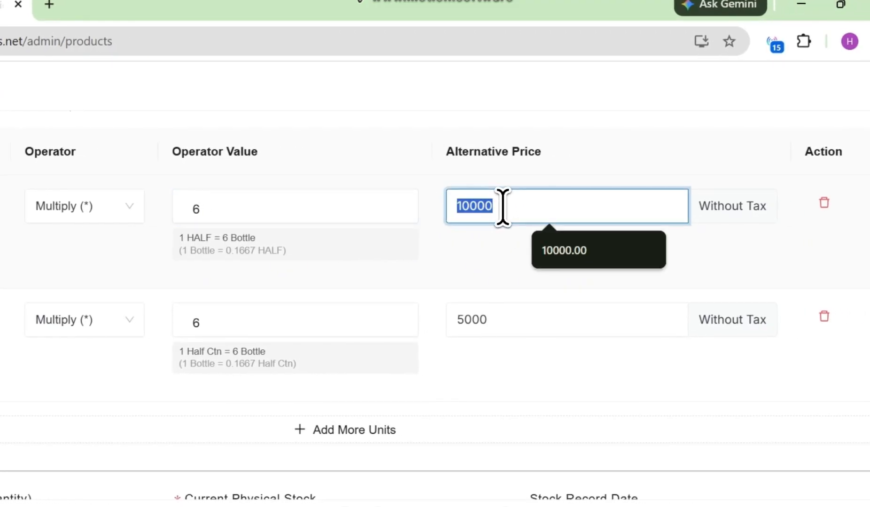
{"action": "type", "text": "500"}
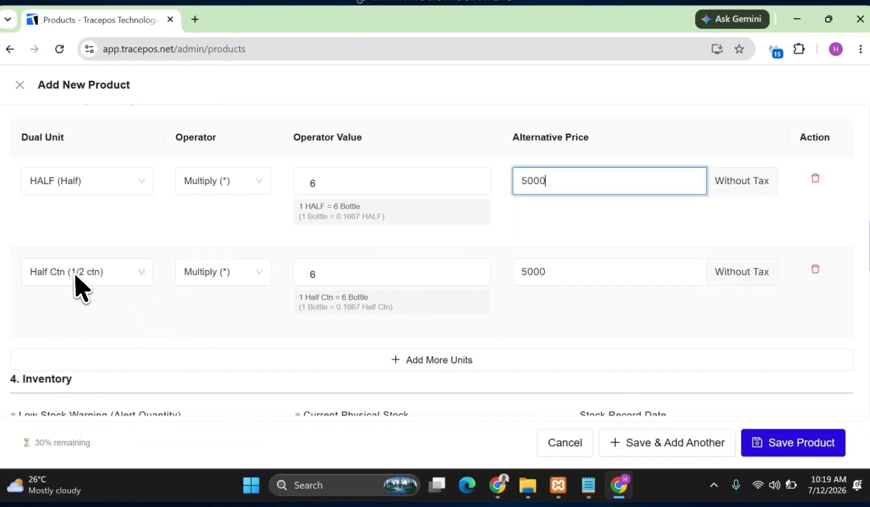
Change the second dual unit row to Carton (Ctn) with operator value 12 and alternative price 10000.
{"action": "left_click", "coordinate": [75, 276]}
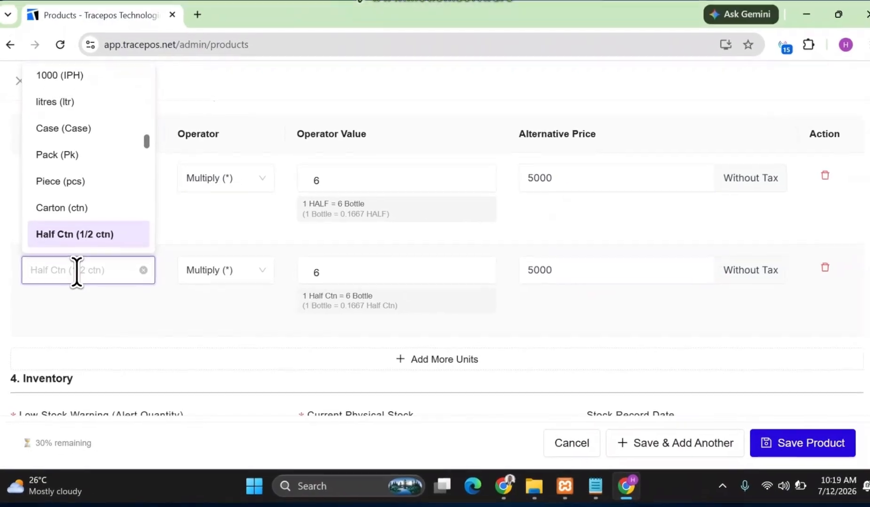
{"action": "type", "text": "Ca"}
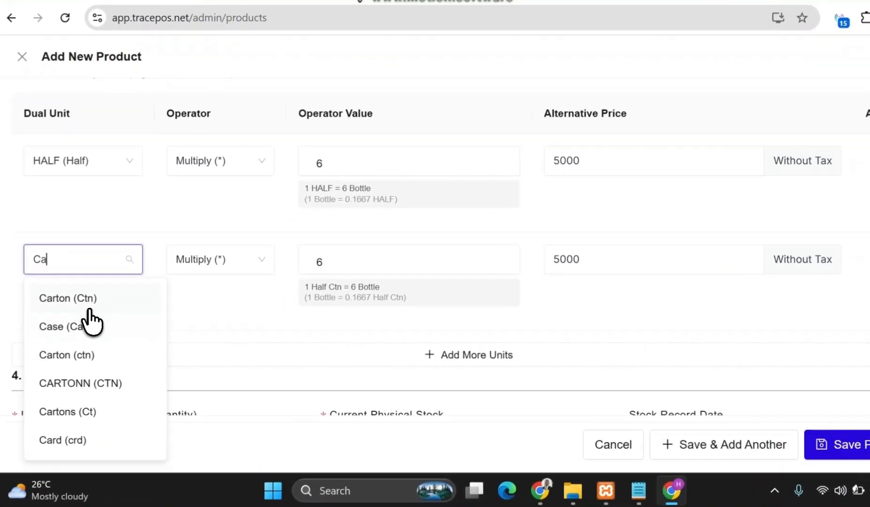
{"action": "left_click", "coordinate": [80, 308]}
{"action": "left_click", "coordinate": [313, 275]}
{"action": "double_click", "coordinate": [355, 238]}
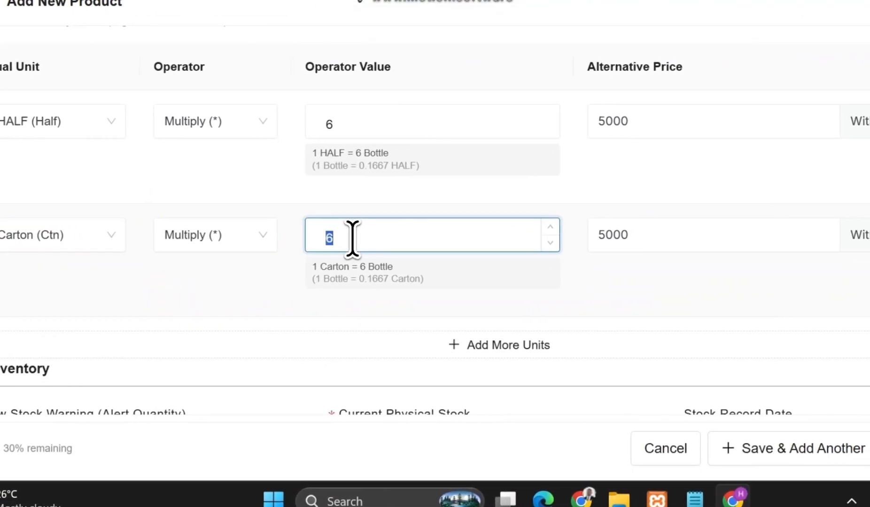
{"action": "type", "text": "12"}
{"action": "double_click", "coordinate": [620, 235]}
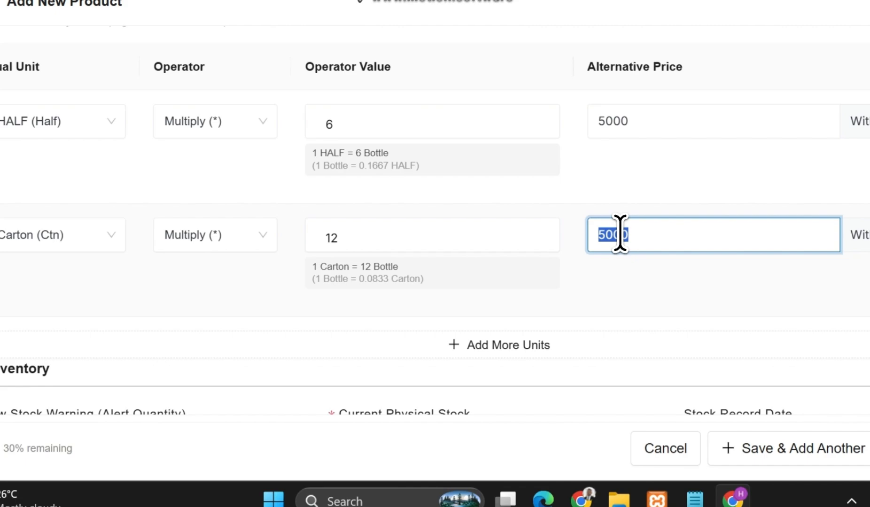
{"action": "type", "text": "1000"}
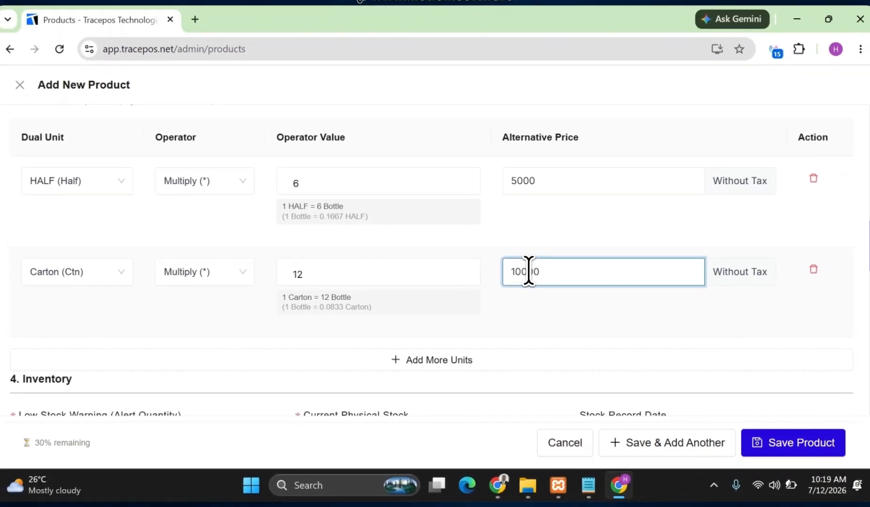
Set the product's current physical stock to 0 in the inventory section.
{"action": "scroll", "coordinate": [283, 321], "scroll_direction": "down", "scroll_amount": 3}
{"action": "left_click", "coordinate": [92, 306]}
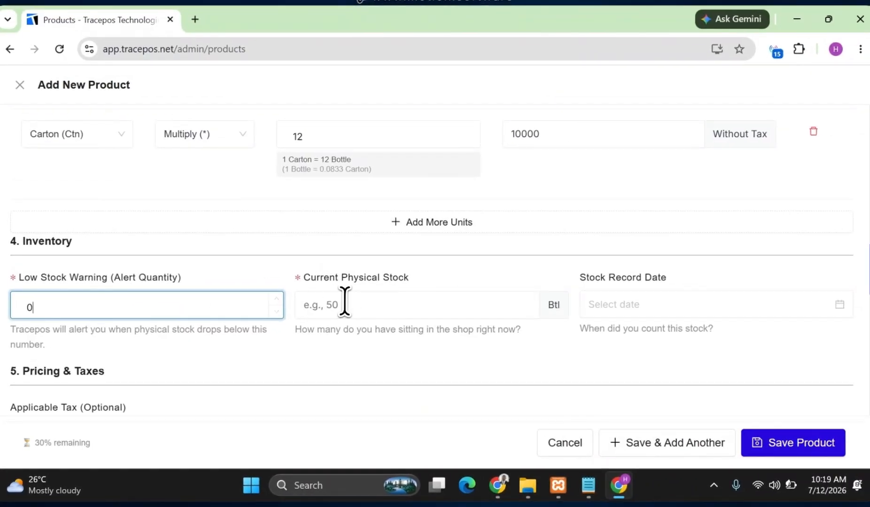
{"action": "left_click", "coordinate": [344, 303]}
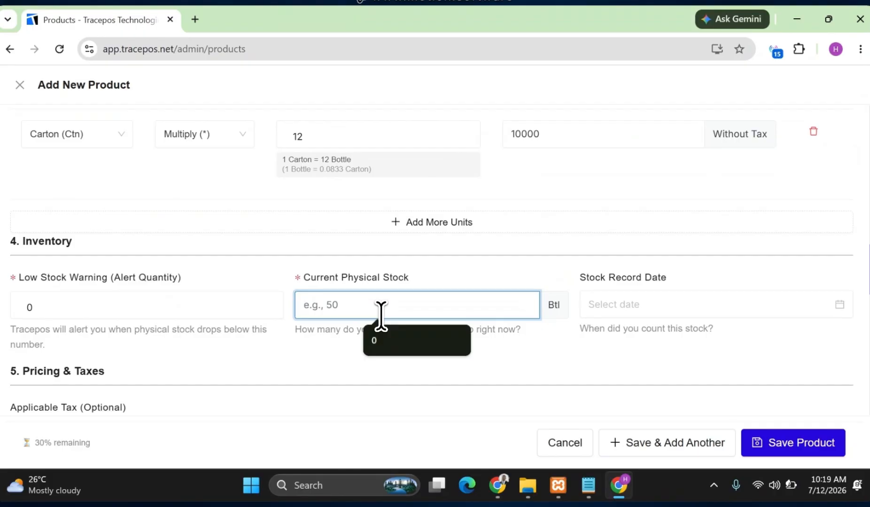
{"action": "type", "text": "0"}
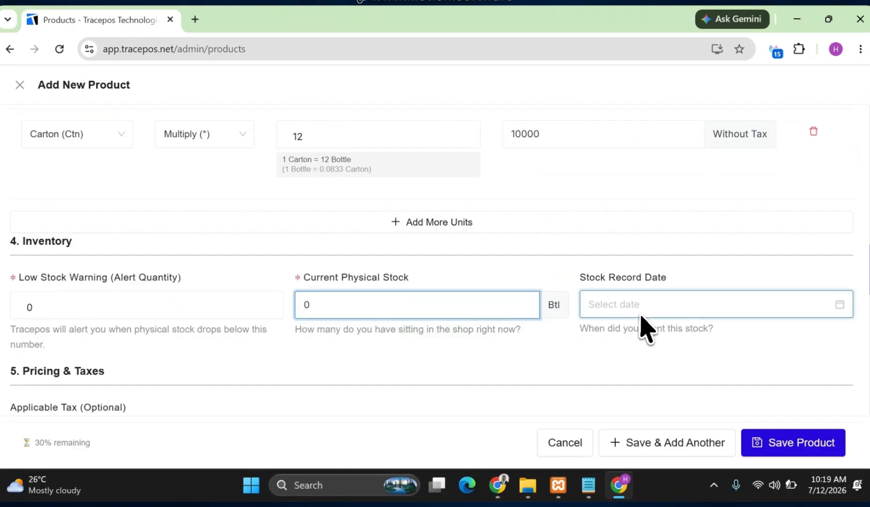
{"action": "left_click", "coordinate": [620, 321]}
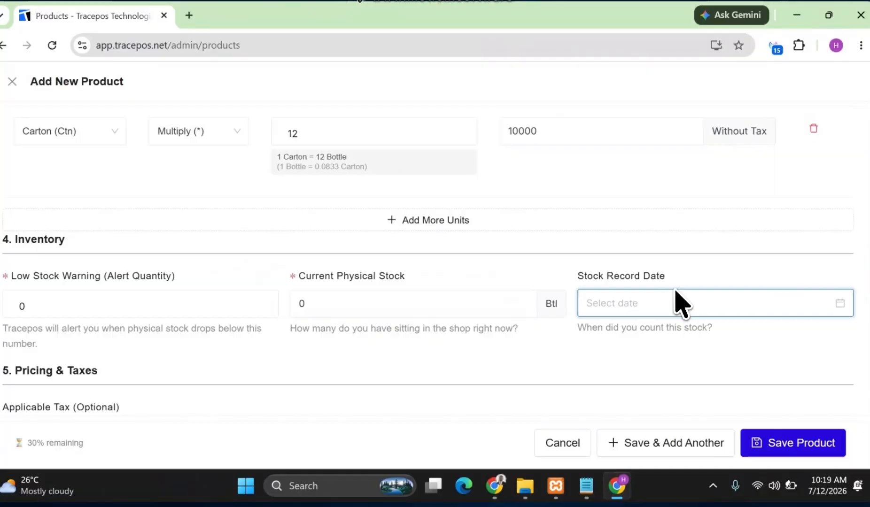
Apply VAT (7.5%) as the product's applicable tax.
{"action": "scroll", "coordinate": [520, 310], "scroll_direction": "up", "scroll_amount": 1}
{"action": "scroll", "coordinate": [382, 326], "scroll_direction": "down", "scroll_amount": 4}
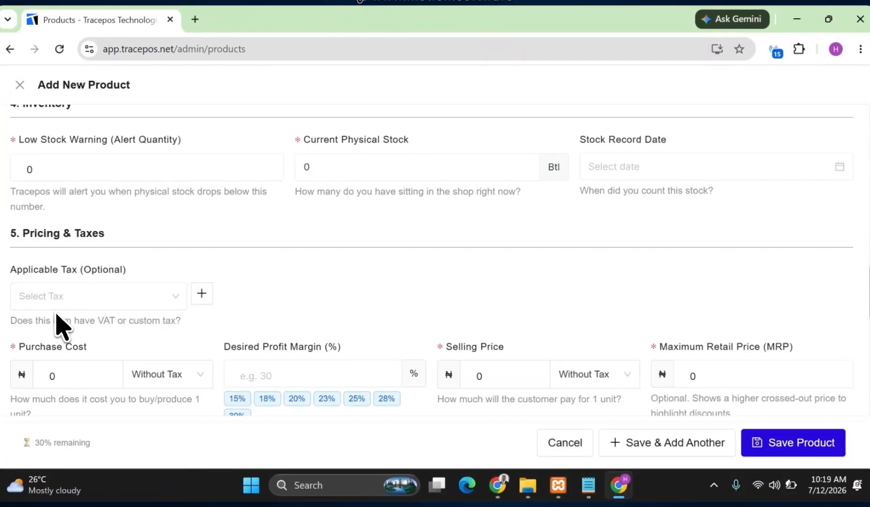
{"action": "left_click", "coordinate": [117, 301]}
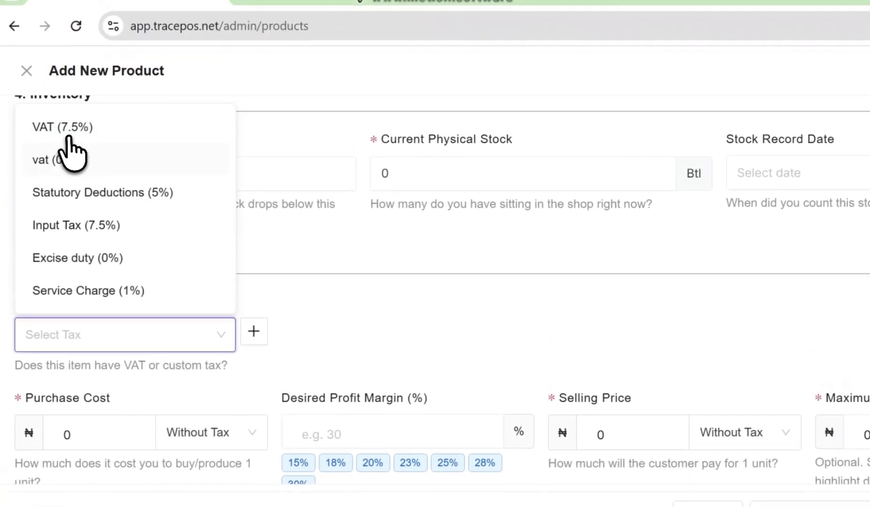
{"action": "left_click", "coordinate": [69, 131]}
{"action": "scroll", "coordinate": [452, 272], "scroll_direction": "down", "scroll_amount": 3}
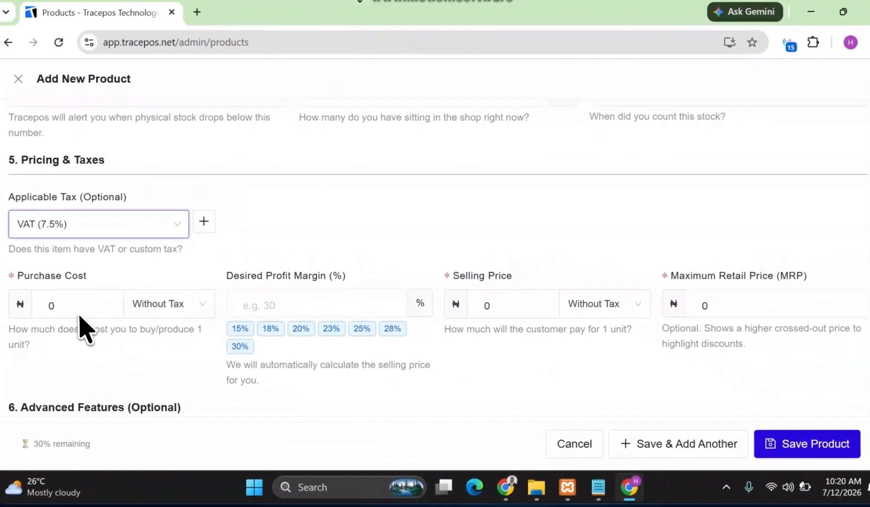
Set the purchase cost to 900 and mark it as With Tax.
{"action": "left_click", "coordinate": [175, 314]}
{"action": "left_click", "coordinate": [171, 345]}
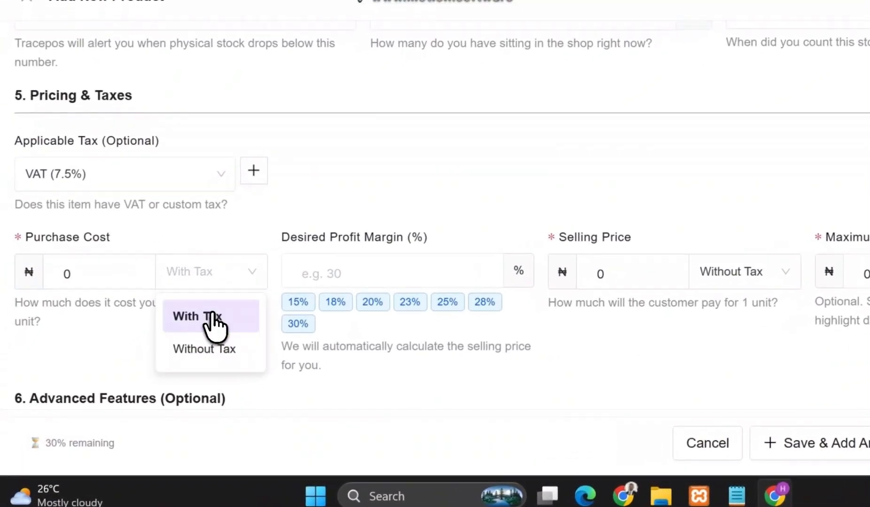
{"action": "left_click", "coordinate": [212, 315]}
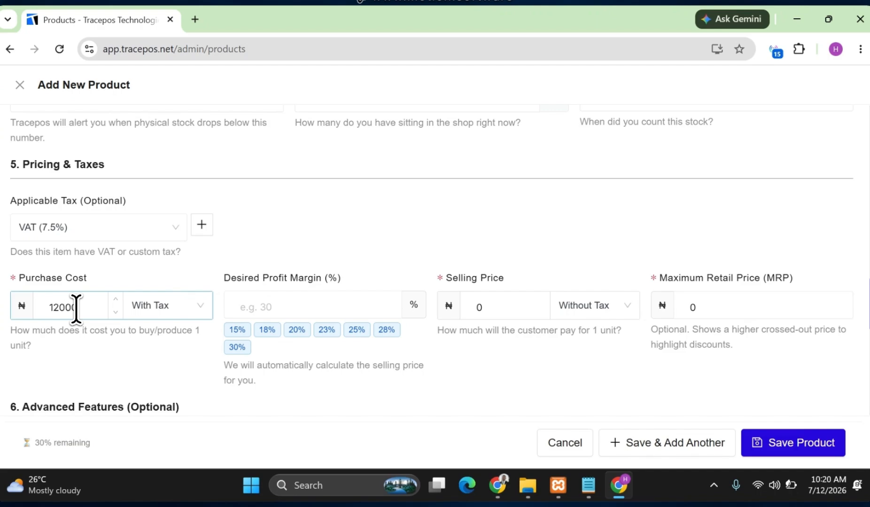
{"action": "left_click", "coordinate": [238, 307]}
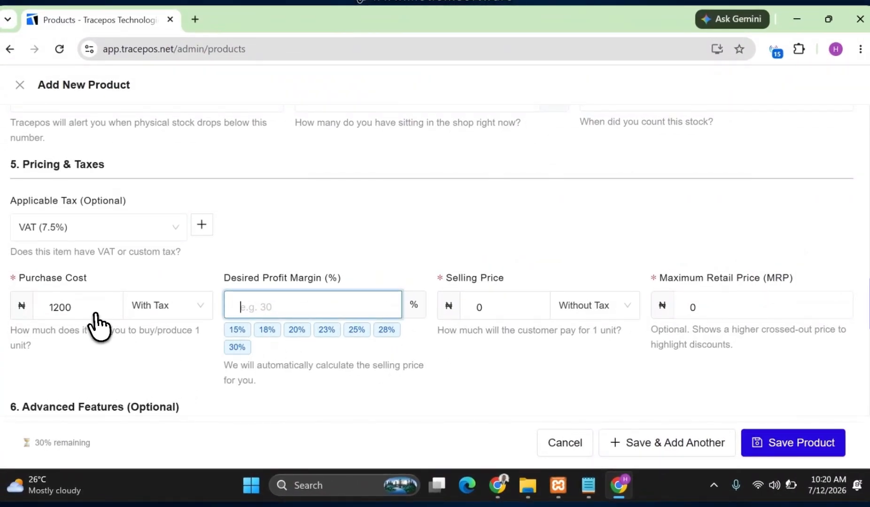
{"action": "double_click", "coordinate": [62, 307]}
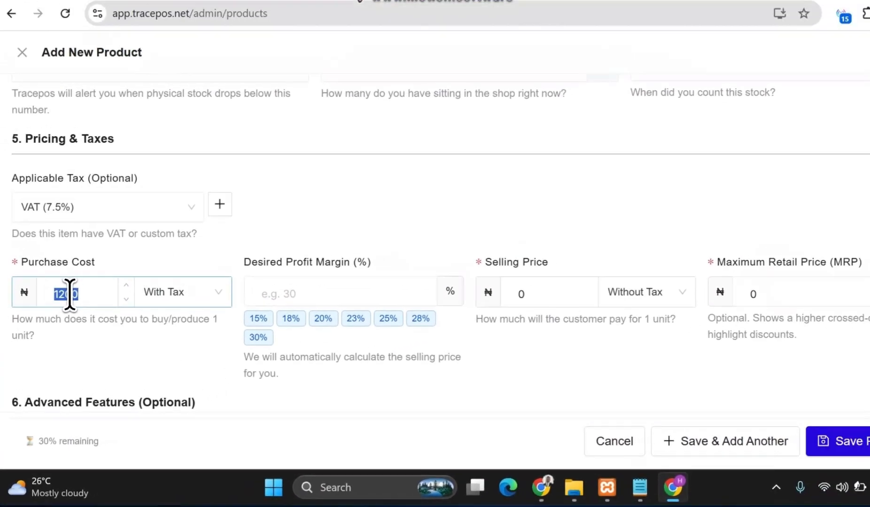
{"action": "type", "text": "90"}
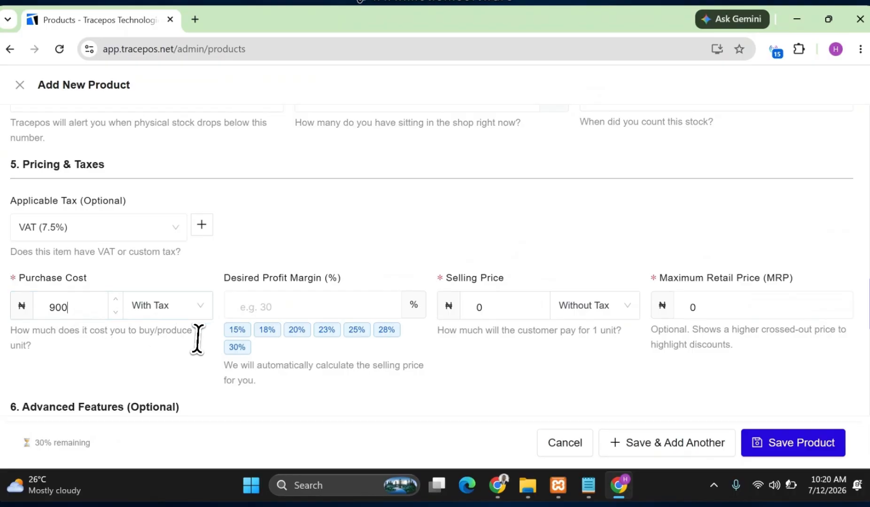
Set the desired profit margin to 30% after trying 50%, and mark the selling price as With Tax.
{"action": "left_click", "coordinate": [237, 347]}
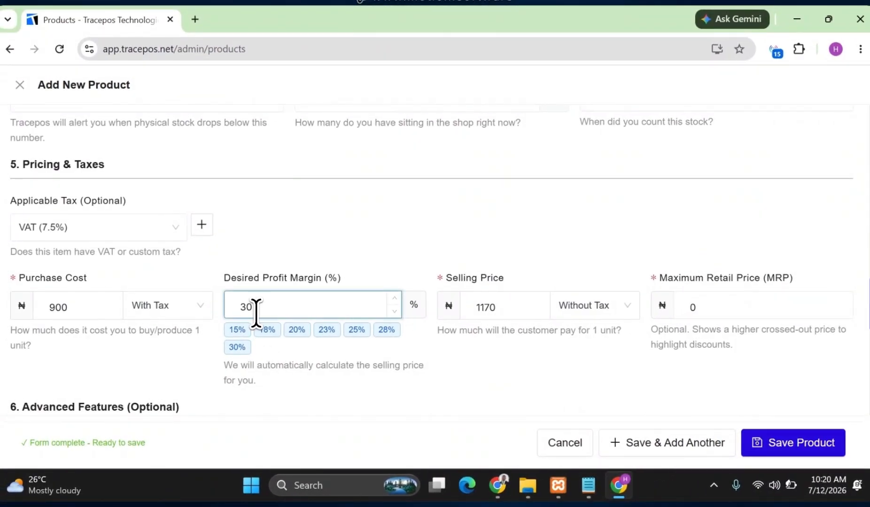
{"action": "double_click", "coordinate": [254, 308]}
{"action": "type", "text": "50"}
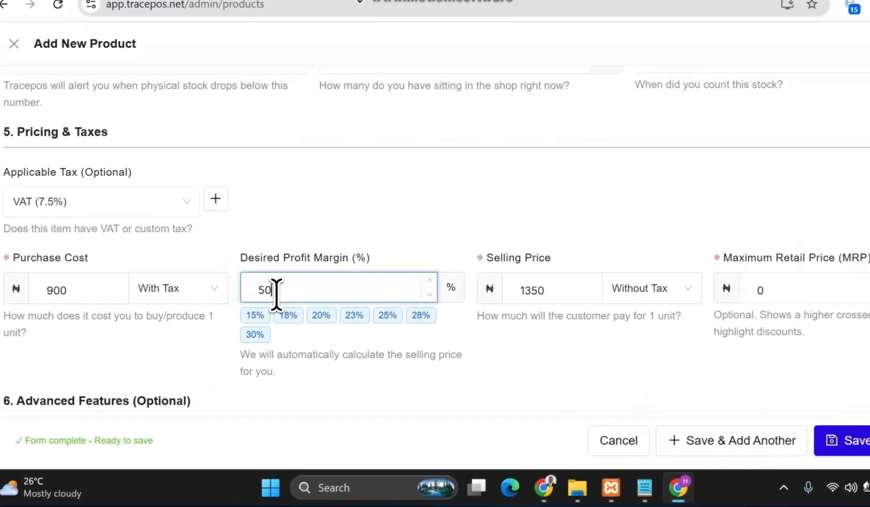
{"action": "left_click", "coordinate": [254, 334]}
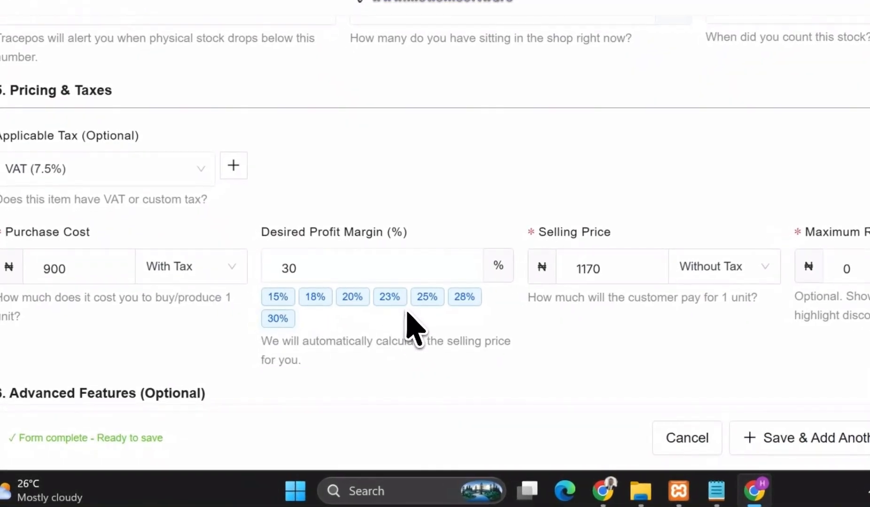
{"action": "left_click", "coordinate": [718, 272]}
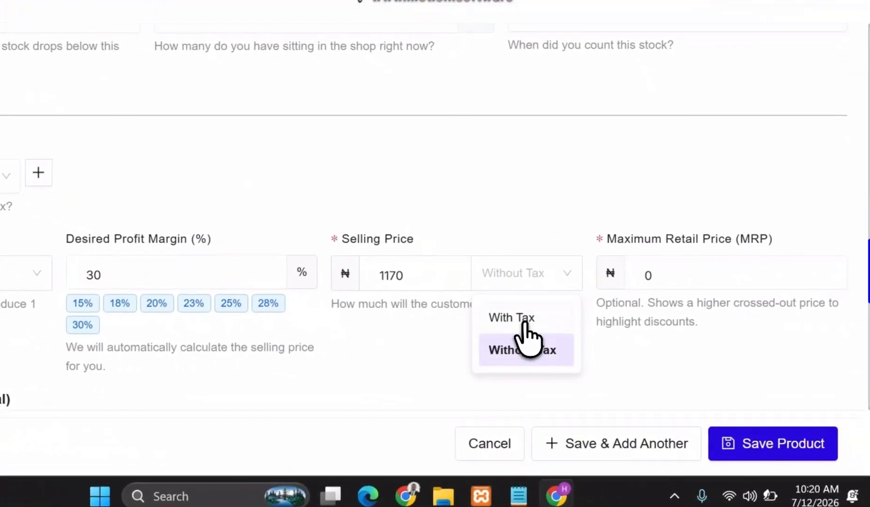
{"action": "left_click", "coordinate": [521, 323]}
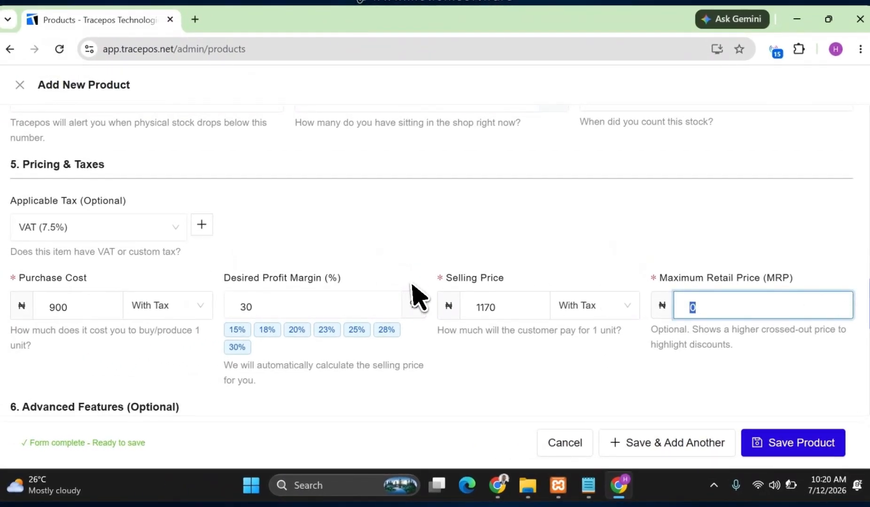
Set the product's expiry date to 31-12-2027 in the advanced features section.
{"action": "scroll", "coordinate": [413, 285], "scroll_direction": "down", "scroll_amount": 4}
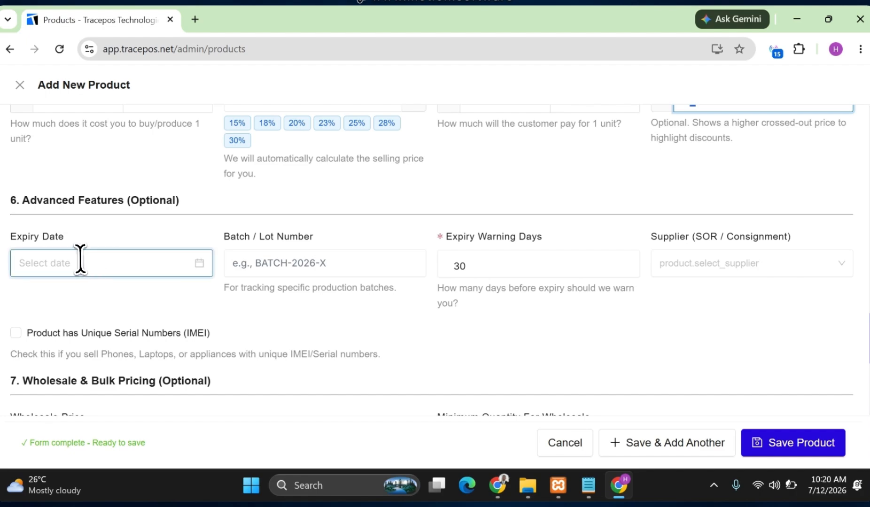
{"action": "left_click", "coordinate": [72, 266]}
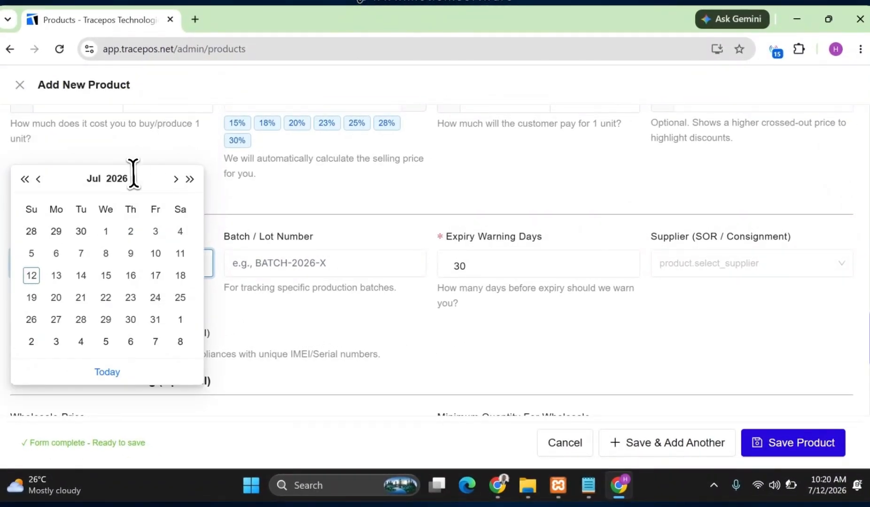
{"action": "left_click", "coordinate": [123, 178]}
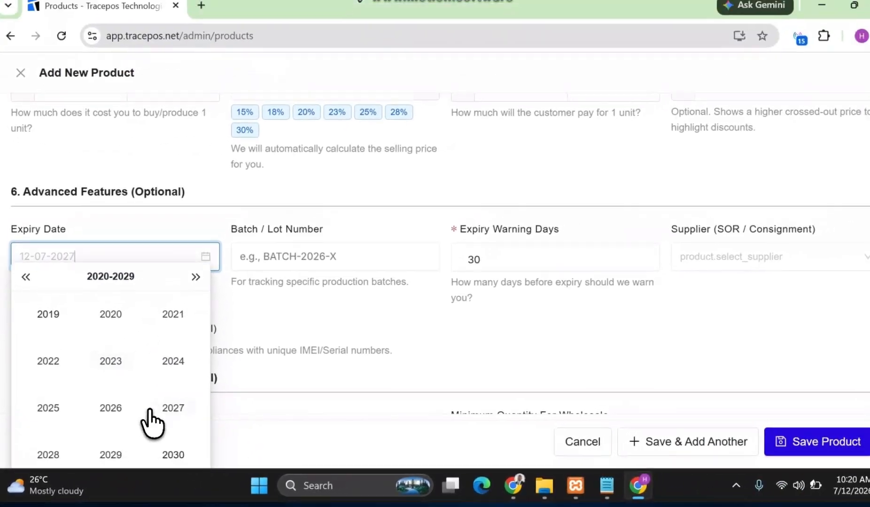
{"action": "left_click", "coordinate": [171, 407]}
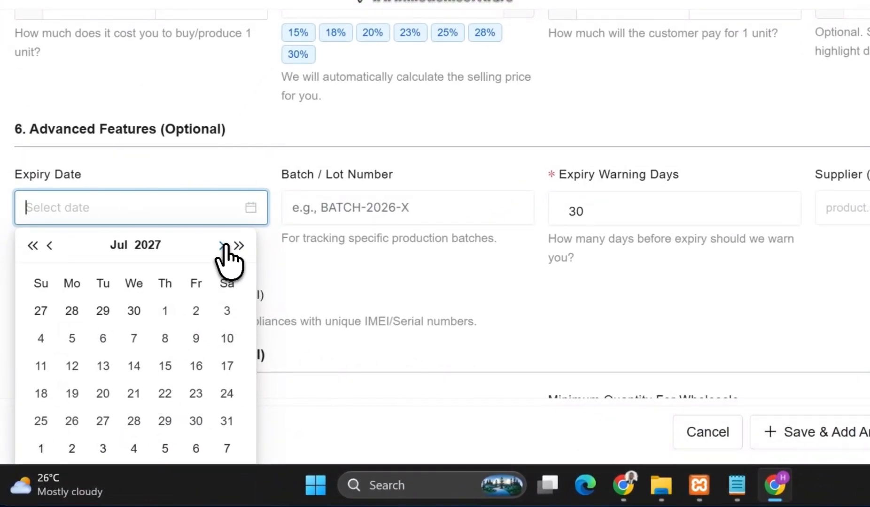
{"action": "left_click", "coordinate": [222, 245]}
{"action": "left_click", "coordinate": [222, 245]}
{"action": "left_click", "coordinate": [222, 245]}
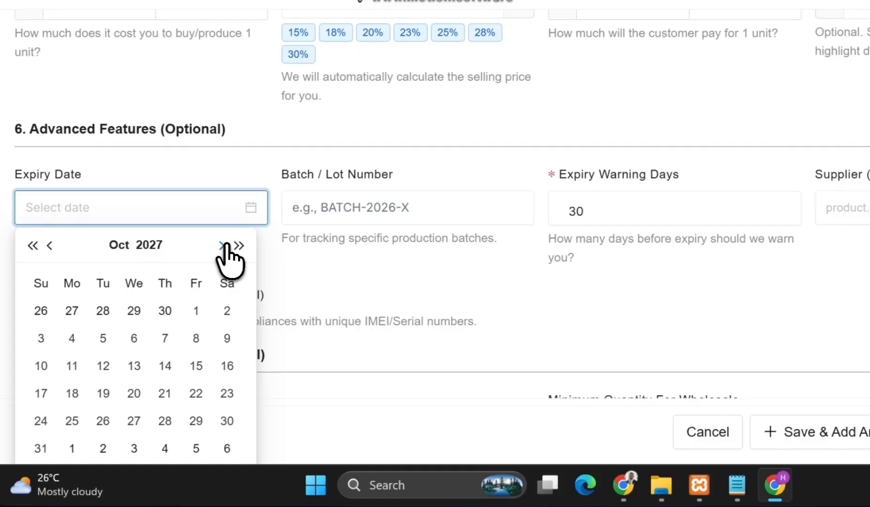
{"action": "left_click", "coordinate": [221, 245]}
{"action": "left_click", "coordinate": [222, 245]}
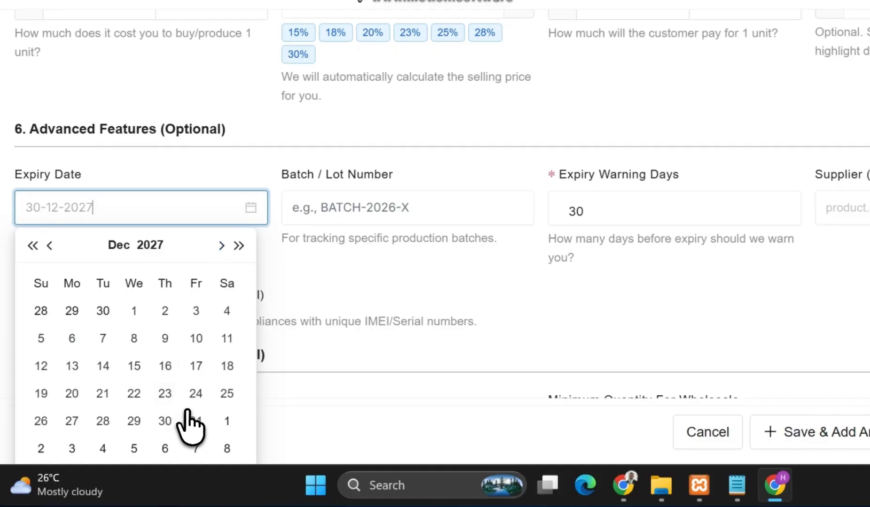
{"action": "left_click", "coordinate": [195, 422]}
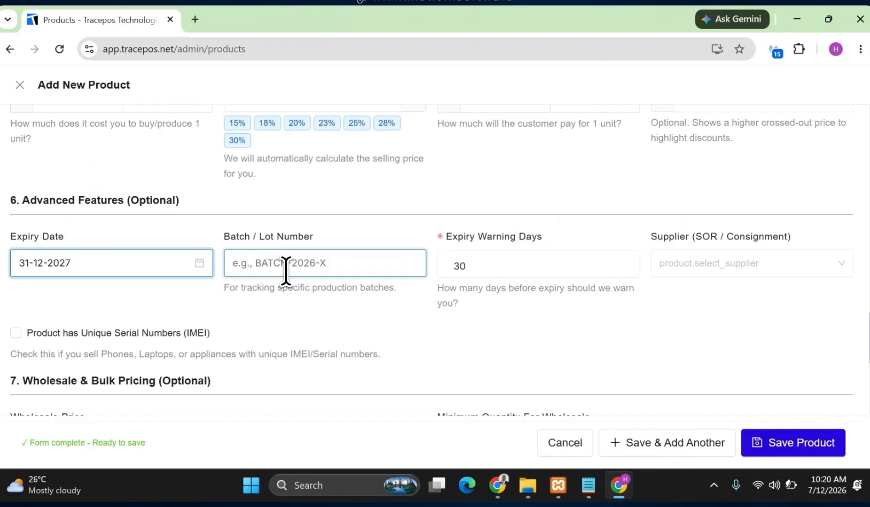
Enter 78987643 as the product's batch / lot number.
{"action": "left_click", "coordinate": [285, 271]}
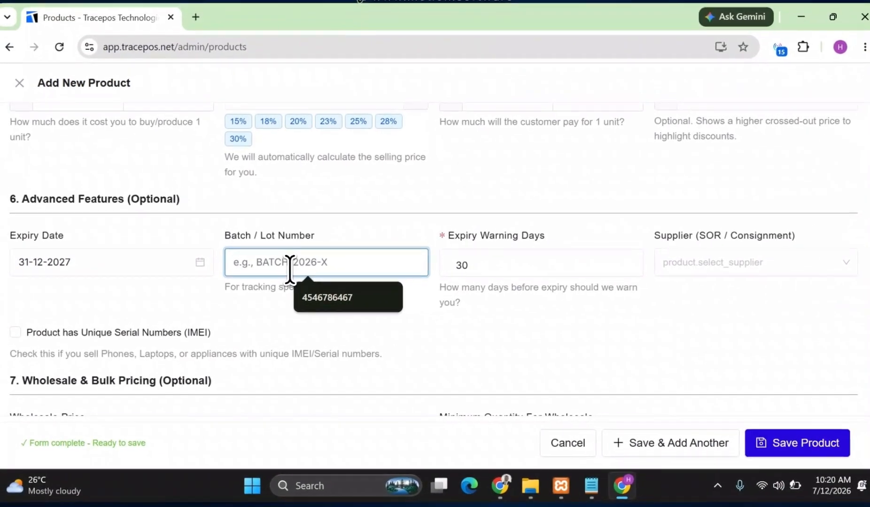
{"action": "type", "text": "78987643"}
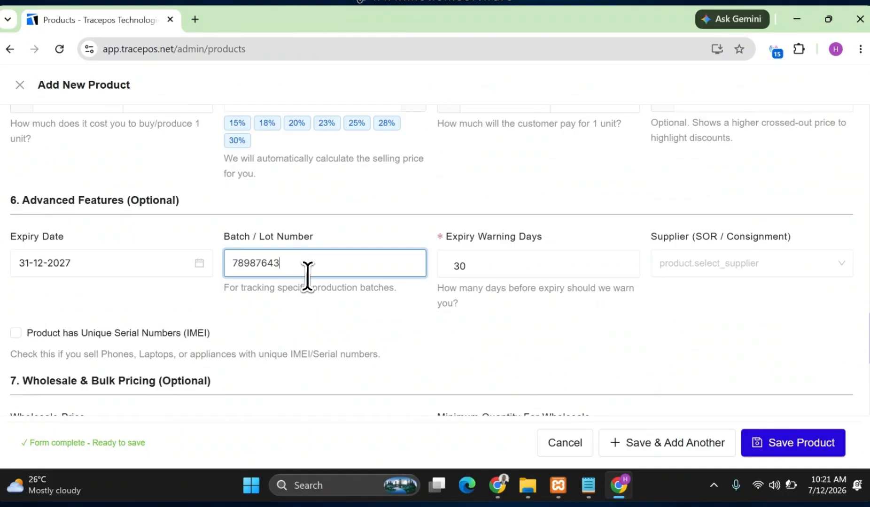
{"action": "left_click", "coordinate": [481, 270]}
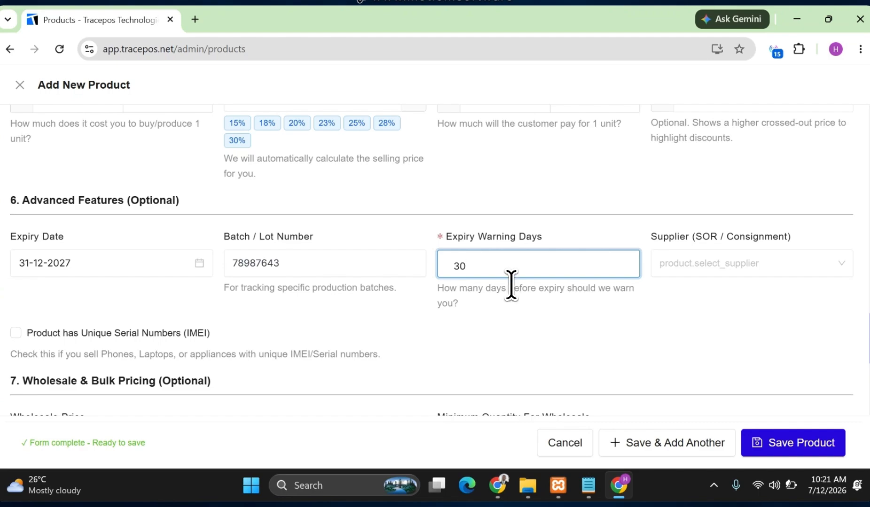
Try JP PLC as the product's consignment supplier and clear that selection again.
{"action": "left_click", "coordinate": [709, 264]}
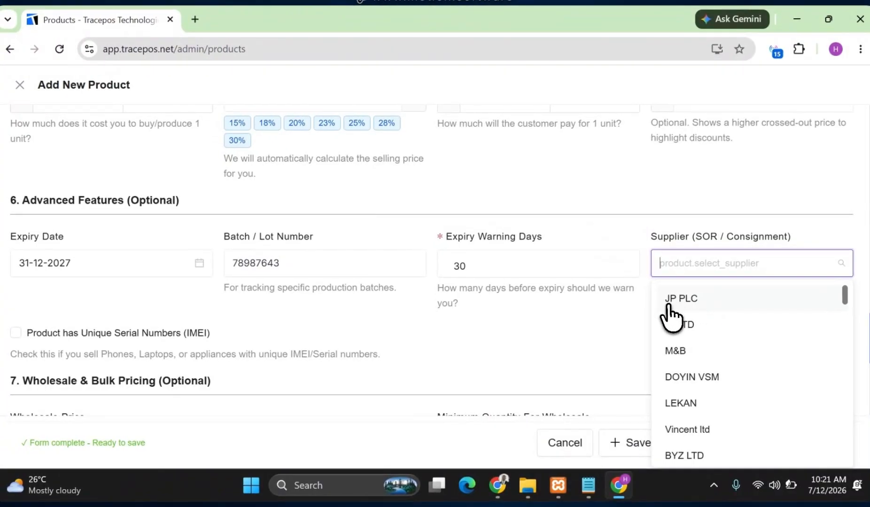
{"action": "left_click", "coordinate": [707, 301]}
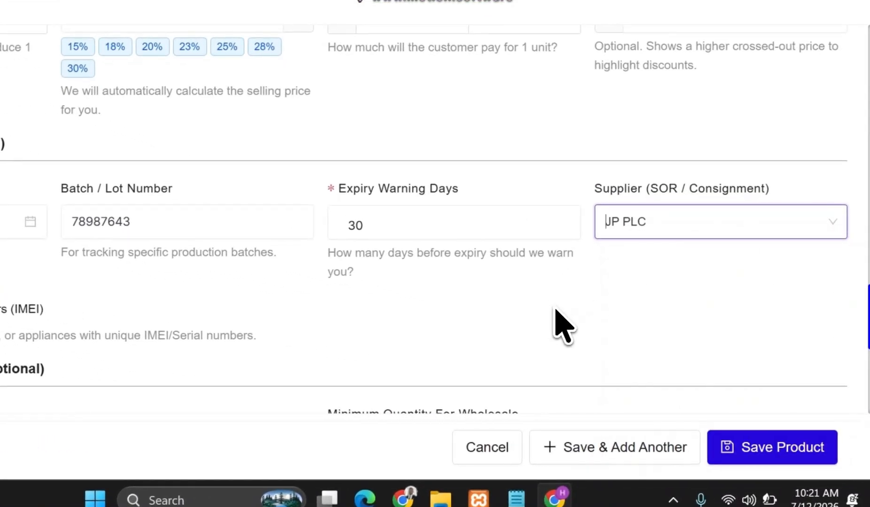
{"action": "scroll", "coordinate": [187, 323], "scroll_direction": "down", "scroll_amount": 3}
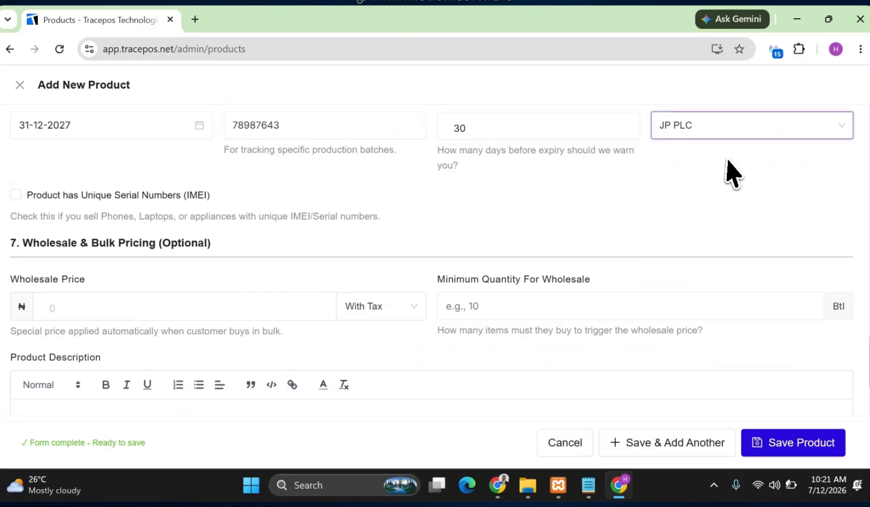
{"action": "left_click", "coordinate": [841, 125]}
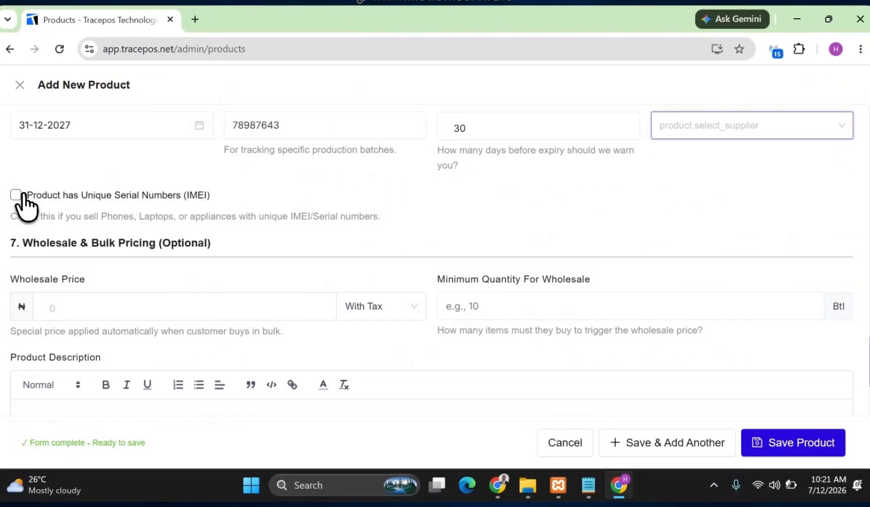
Turn on the unique serial numbers (IMEI) option for the product and switch it off again.
{"action": "left_click", "coordinate": [17, 195]}
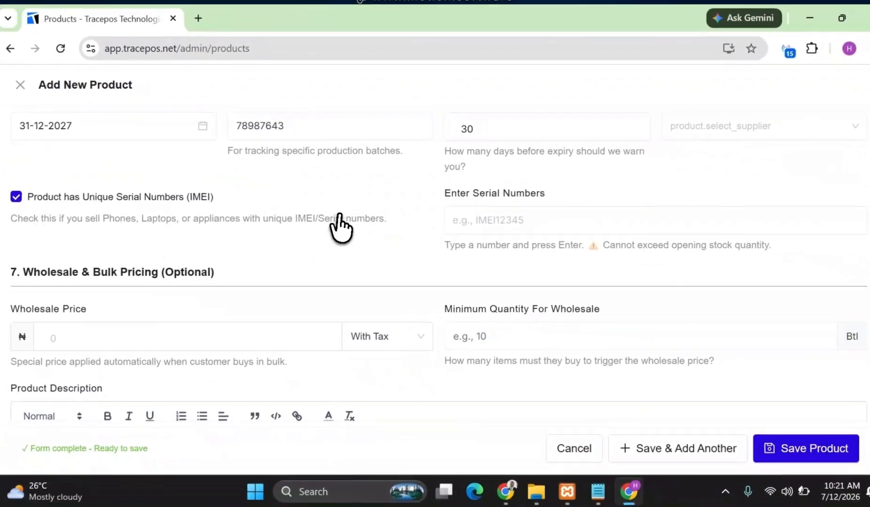
{"action": "left_click", "coordinate": [713, 214]}
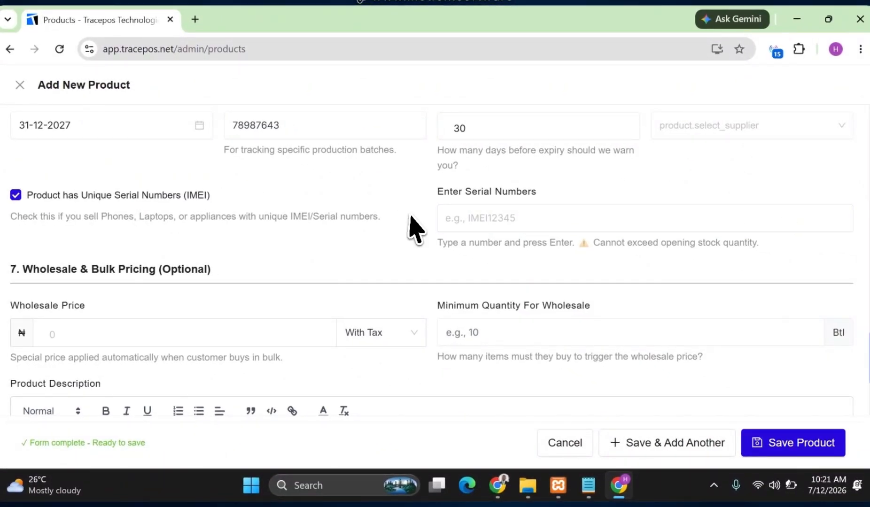
{"action": "left_click", "coordinate": [16, 194]}
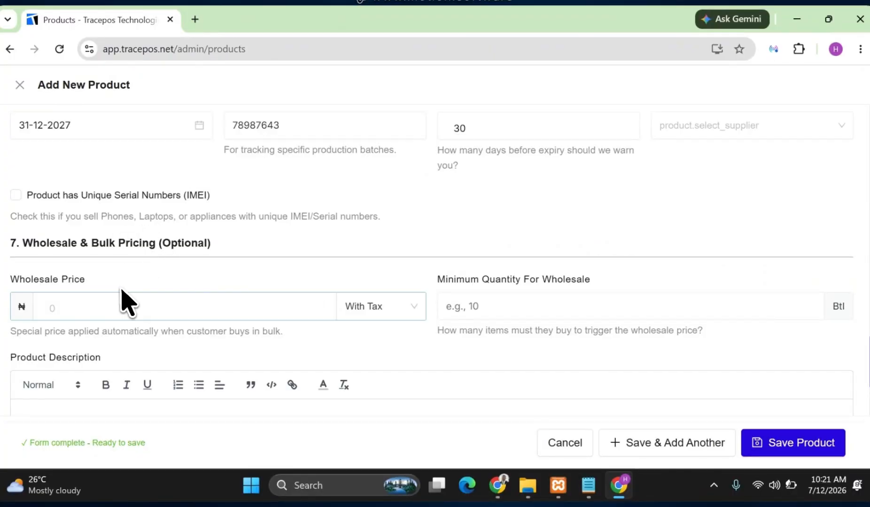
Set the wholesale price to 100 and the minimum quantity for wholesale to 36 bottles.
{"action": "left_click", "coordinate": [80, 308]}
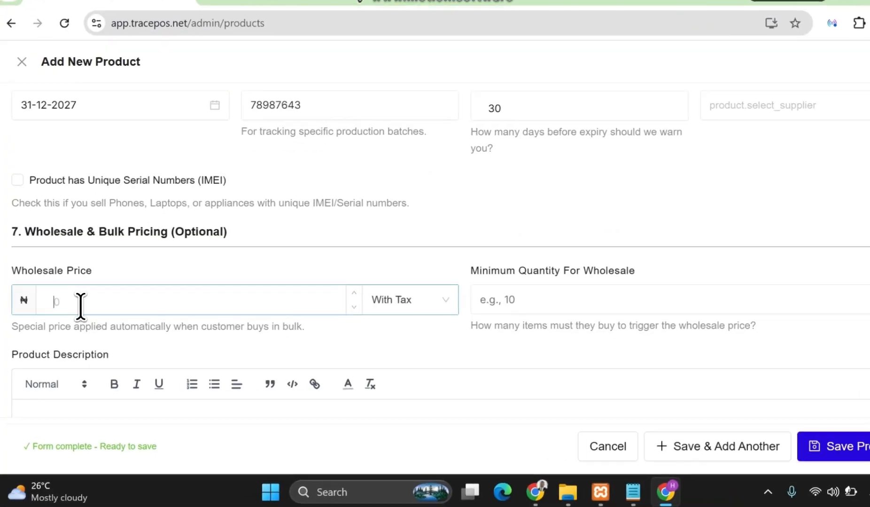
{"action": "scroll", "coordinate": [119, 291], "scroll_direction": "up", "scroll_amount": 5}
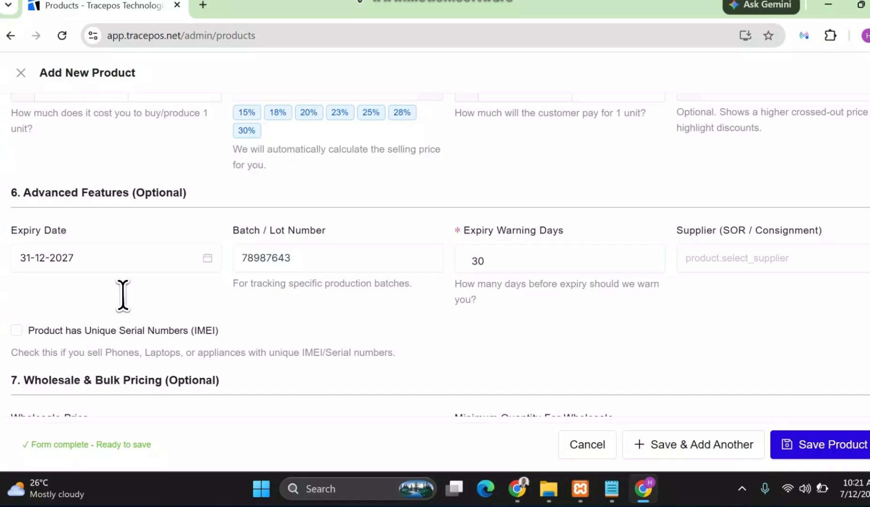
{"action": "scroll", "coordinate": [141, 293], "scroll_direction": "down", "scroll_amount": 5}
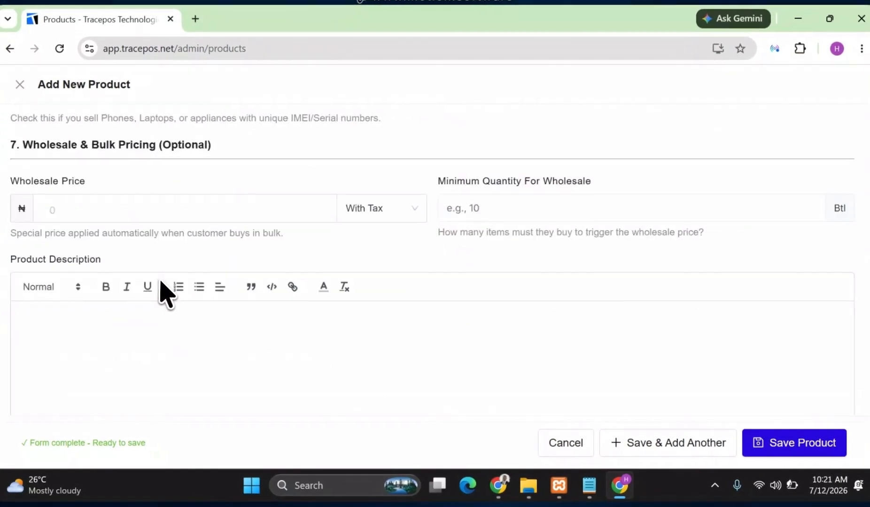
{"action": "scroll", "coordinate": [171, 190], "scroll_direction": "up", "scroll_amount": 5}
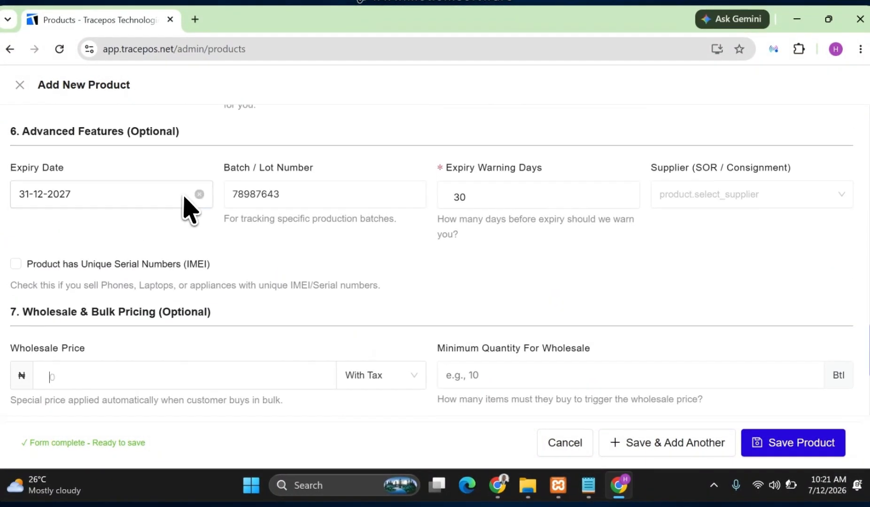
{"action": "scroll", "coordinate": [190, 209], "scroll_direction": "down", "scroll_amount": 2}
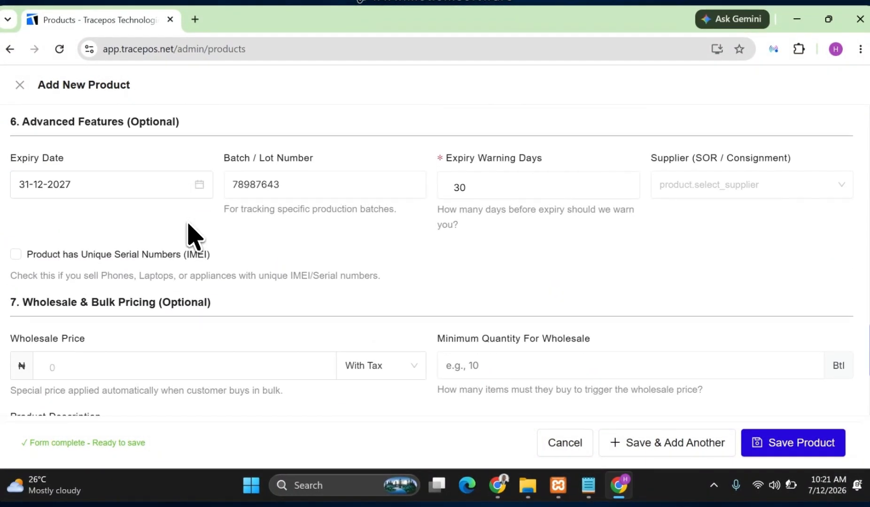
{"action": "scroll", "coordinate": [171, 241], "scroll_direction": "up", "scroll_amount": 3}
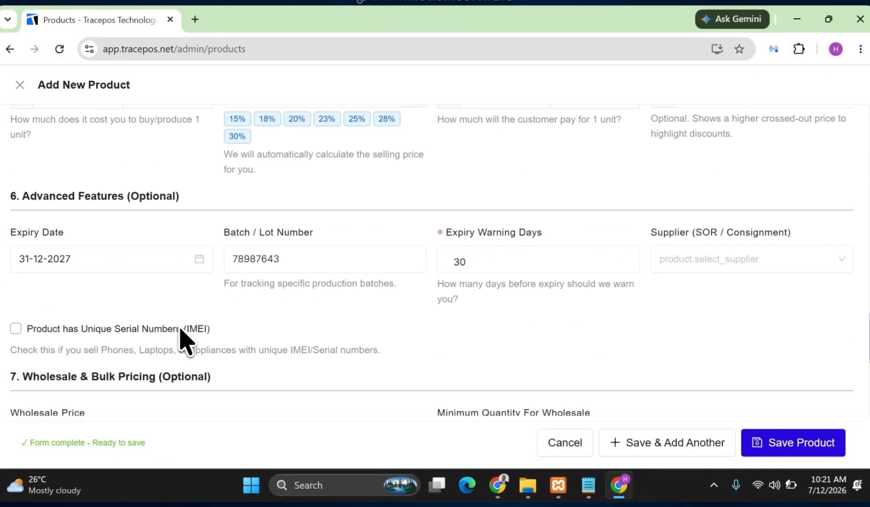
{"action": "scroll", "coordinate": [192, 330], "scroll_direction": "down", "scroll_amount": 2}
{"action": "scroll", "coordinate": [189, 311], "scroll_direction": "up", "scroll_amount": 3}
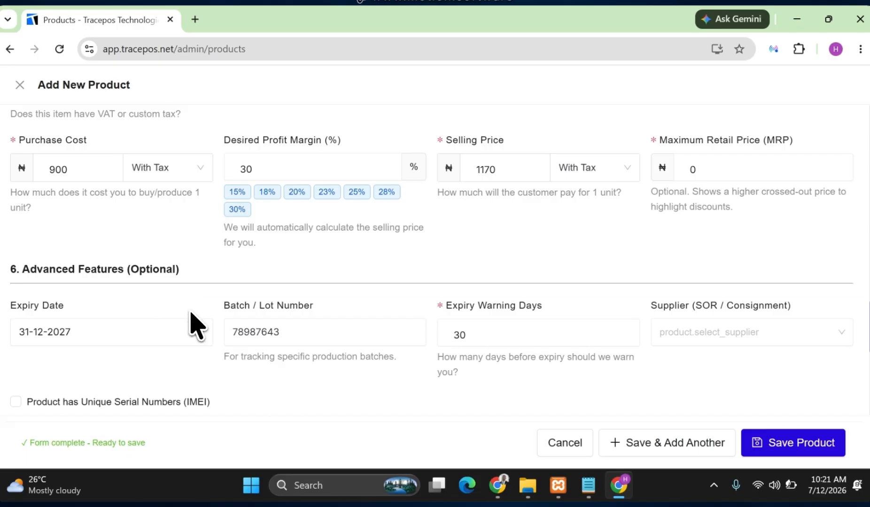
{"action": "scroll", "coordinate": [192, 327], "scroll_direction": "down", "scroll_amount": 2}
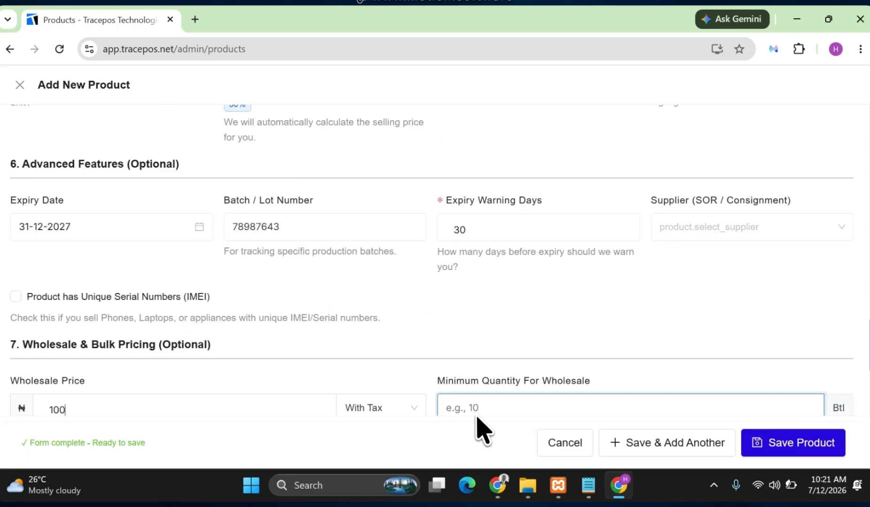
{"action": "left_click", "coordinate": [512, 406]}
{"action": "scroll", "coordinate": [559, 366], "scroll_direction": "down", "scroll_amount": 1}
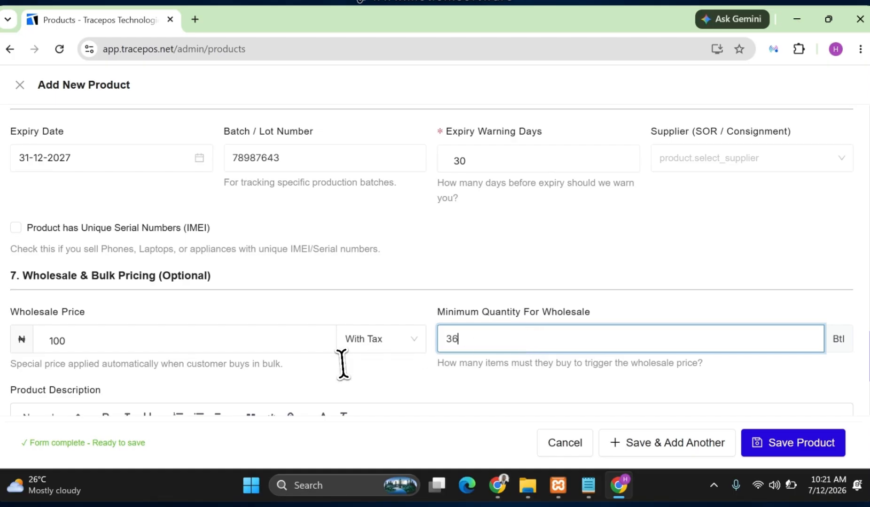
Save the new product with its description left empty.
{"action": "scroll", "coordinate": [324, 352], "scroll_direction": "down", "scroll_amount": 3}
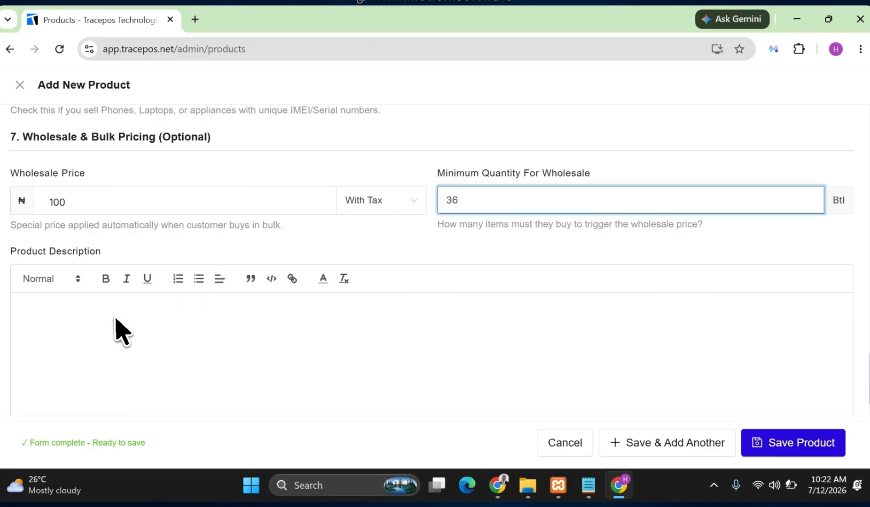
{"action": "scroll", "coordinate": [115, 320], "scroll_direction": "down", "scroll_amount": 1}
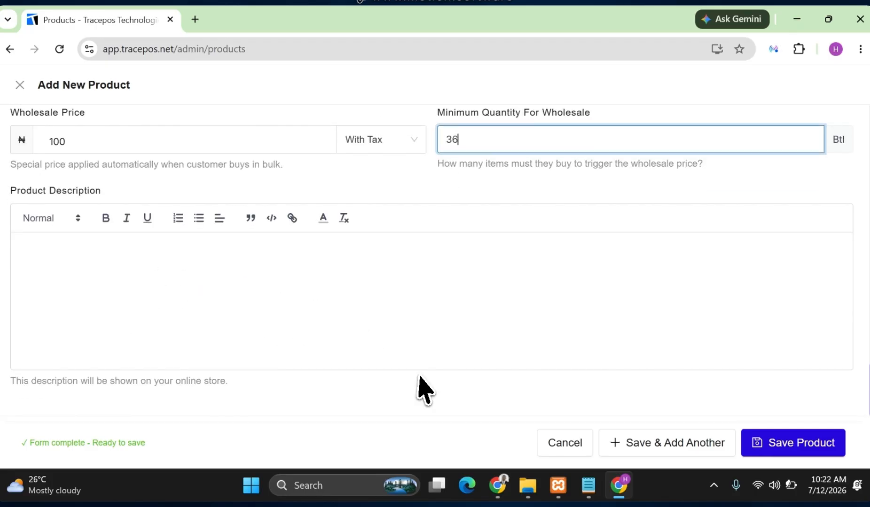
{"action": "left_click", "coordinate": [797, 447]}
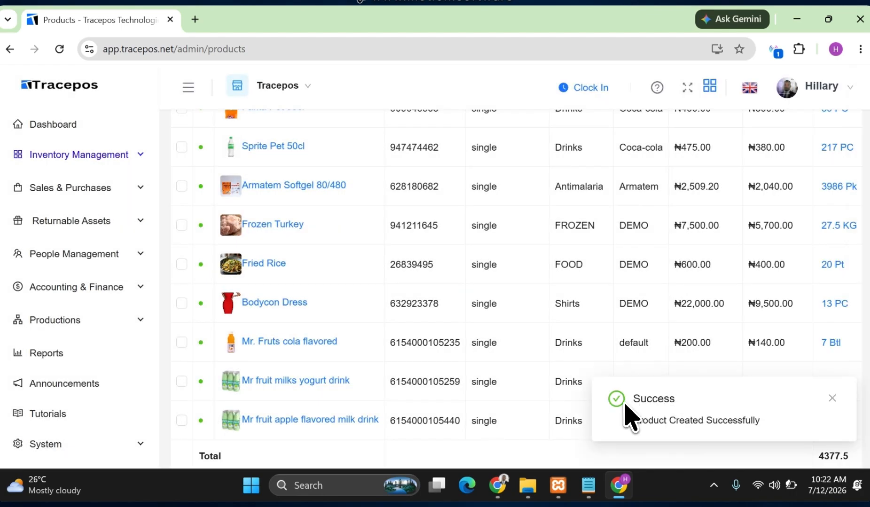
Look through the list of single-type products for the newly saved item.
{"action": "scroll", "coordinate": [462, 388], "scroll_direction": "up", "scroll_amount": 5}
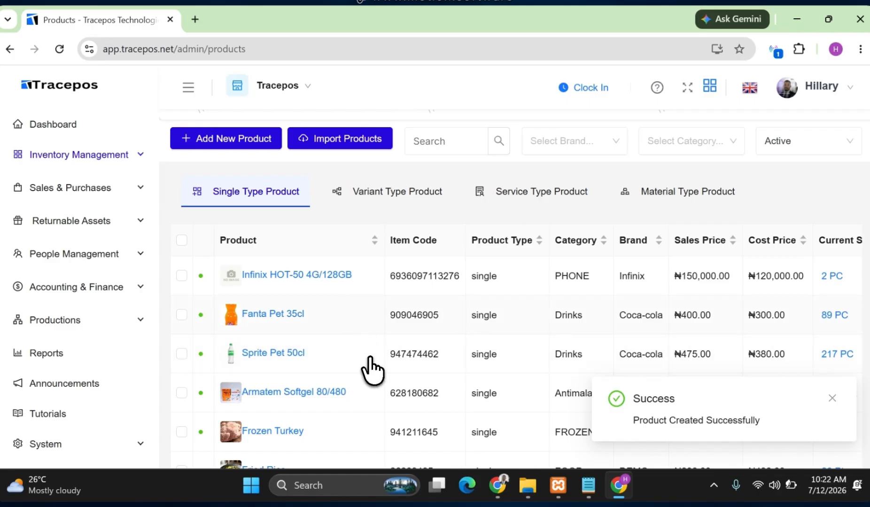
{"action": "scroll", "coordinate": [514, 336], "scroll_direction": "down", "scroll_amount": 5}
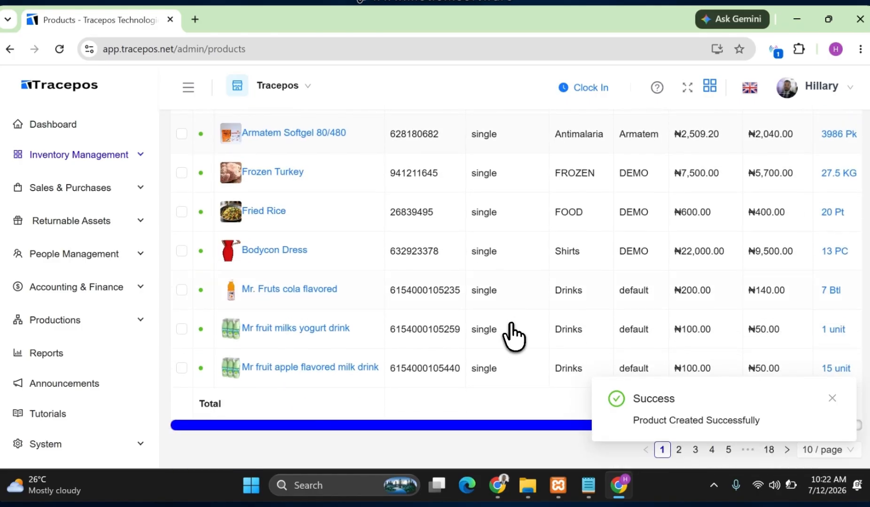
{"action": "scroll", "coordinate": [525, 334], "scroll_direction": "up", "scroll_amount": 5}
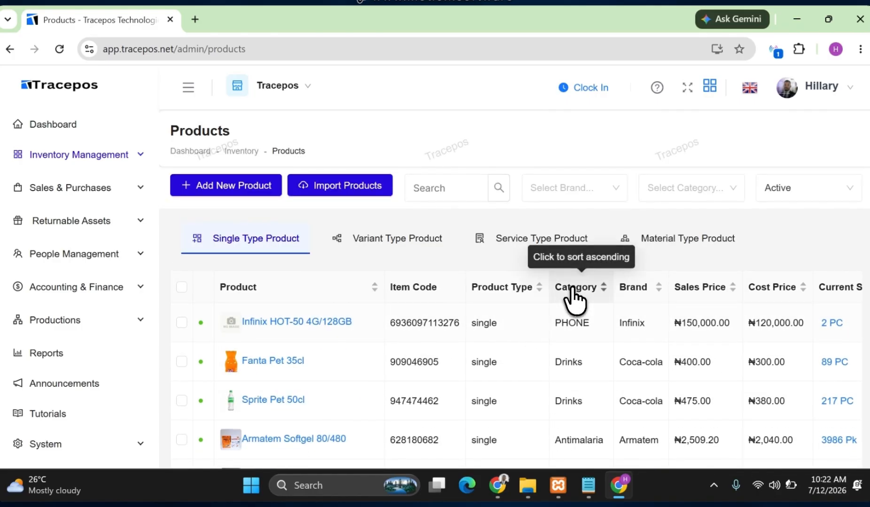